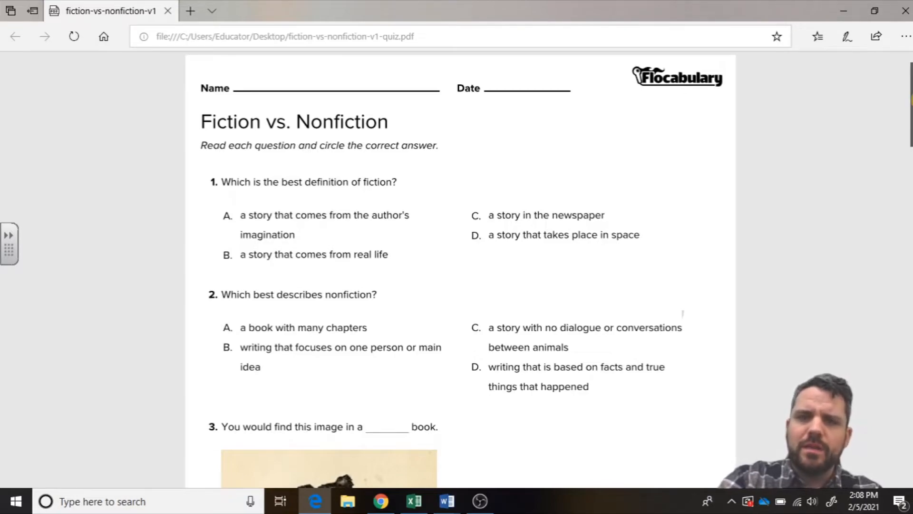
Look through the Fiction vs. Nonfiction quiz PDF, examining its ten multiple-choice questions and their answer options.
{"action": "scroll", "coordinate": [460, 269], "scroll_direction": "down", "scroll_amount": 9}
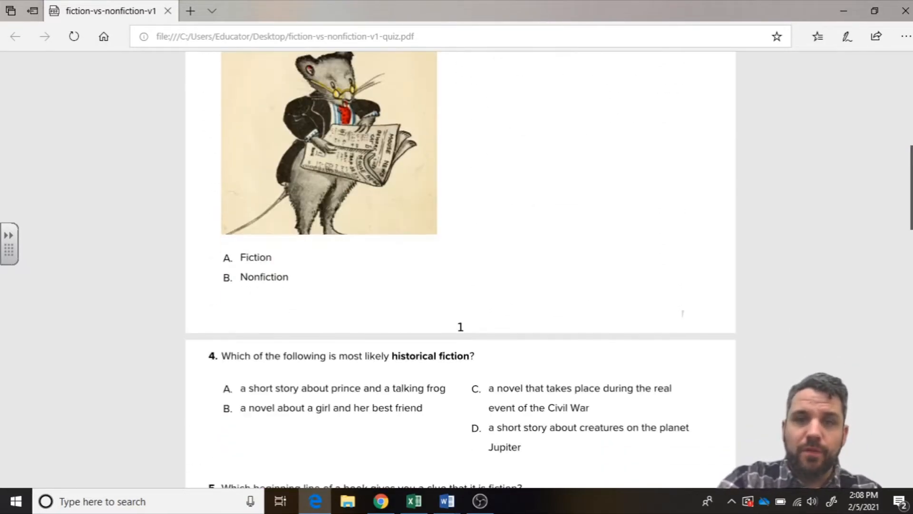
{"action": "scroll", "coordinate": [461, 269], "scroll_direction": "down", "scroll_amount": 20}
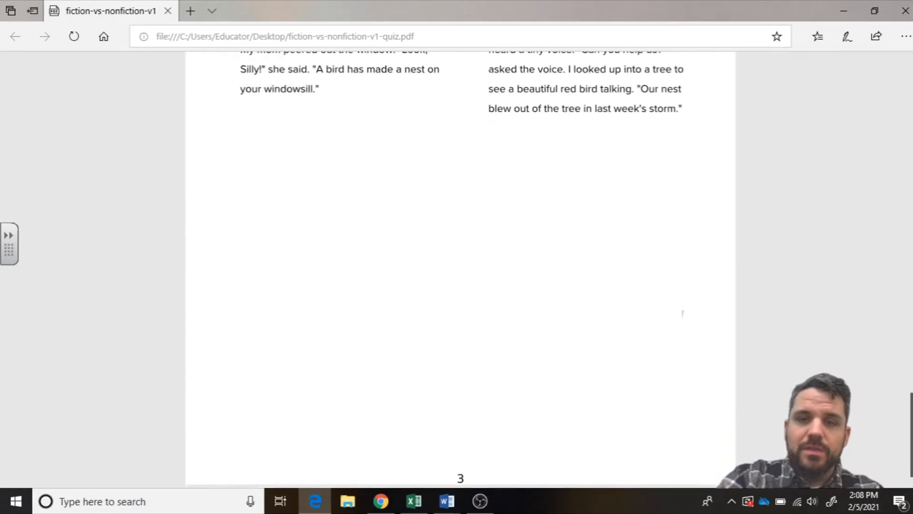
{"action": "scroll", "coordinate": [683, 314], "scroll_direction": "up", "scroll_amount": 20}
{"action": "scroll", "coordinate": [683, 314], "scroll_direction": "down", "scroll_amount": 8}
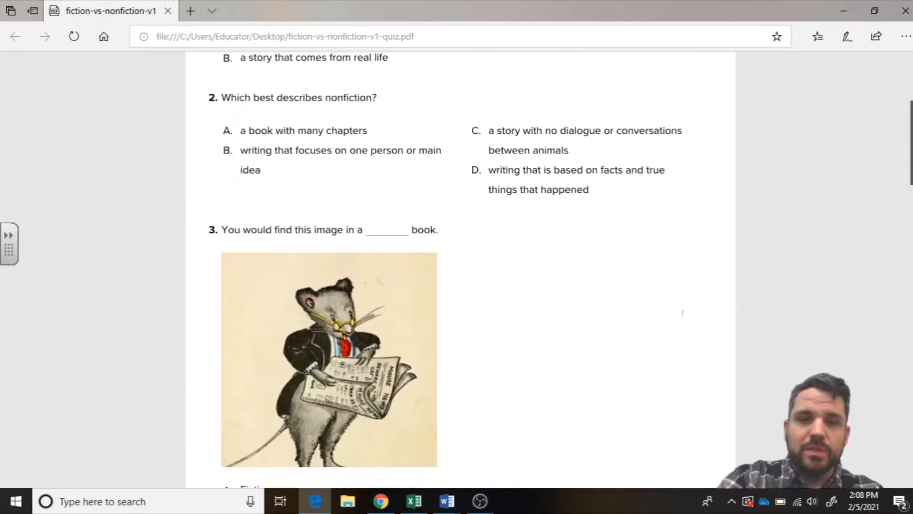
{"action": "scroll", "coordinate": [682, 314], "scroll_direction": "down", "scroll_amount": 10}
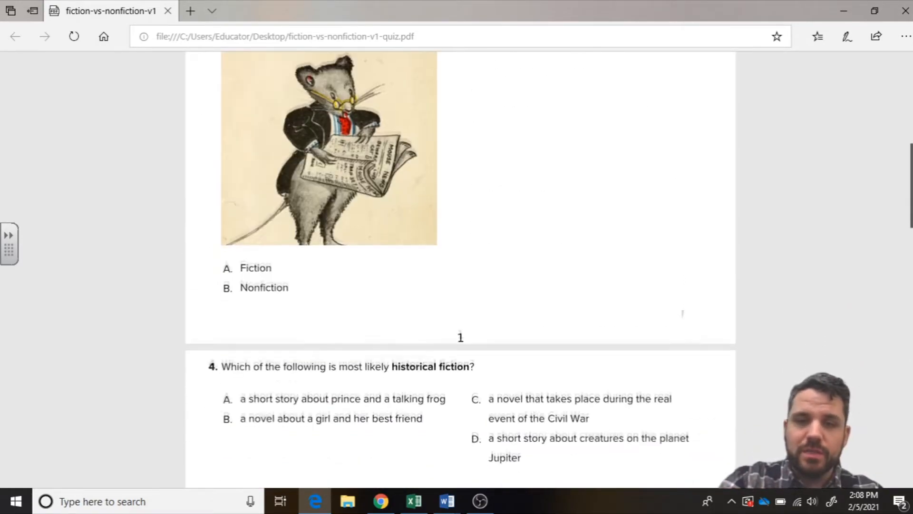
{"action": "scroll", "coordinate": [682, 313], "scroll_direction": "down", "scroll_amount": 17}
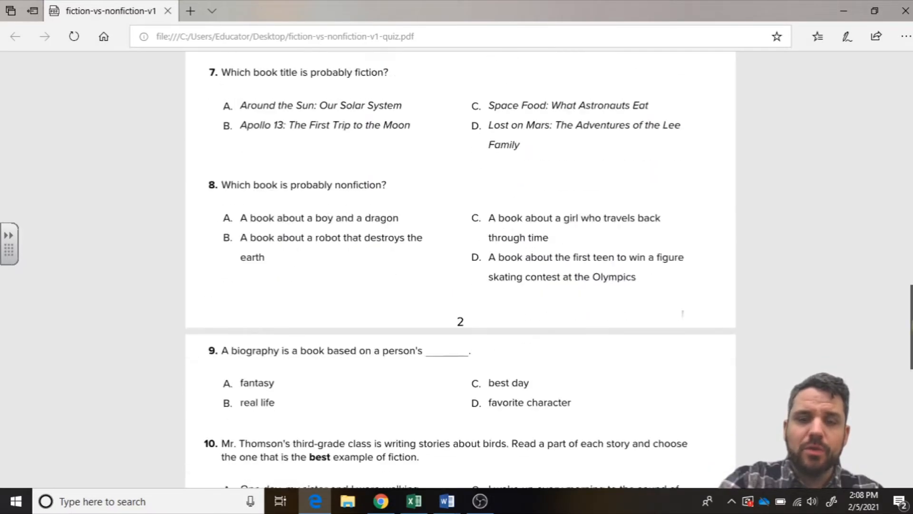
{"action": "scroll", "coordinate": [682, 314], "scroll_direction": "up", "scroll_amount": 20}
{"action": "scroll", "coordinate": [683, 314], "scroll_direction": "up", "scroll_amount": 9}
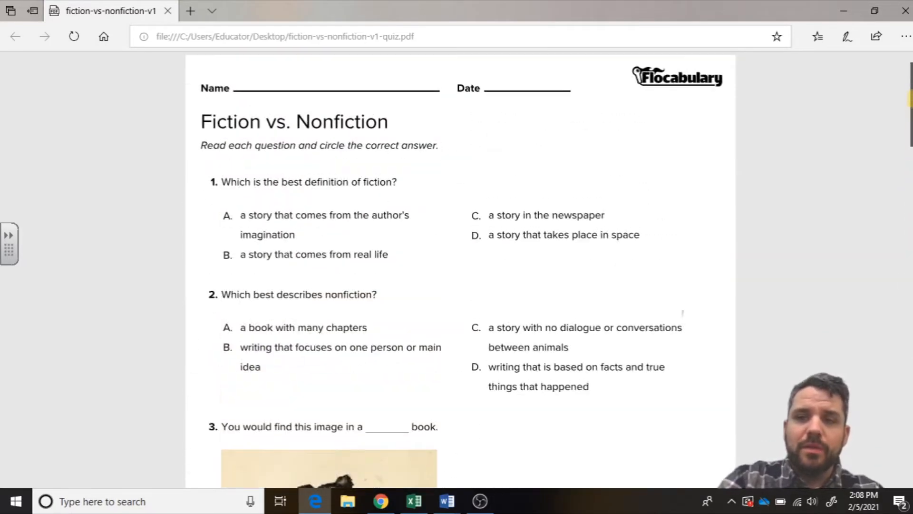
{"action": "scroll", "coordinate": [683, 314], "scroll_direction": "down", "scroll_amount": 4}
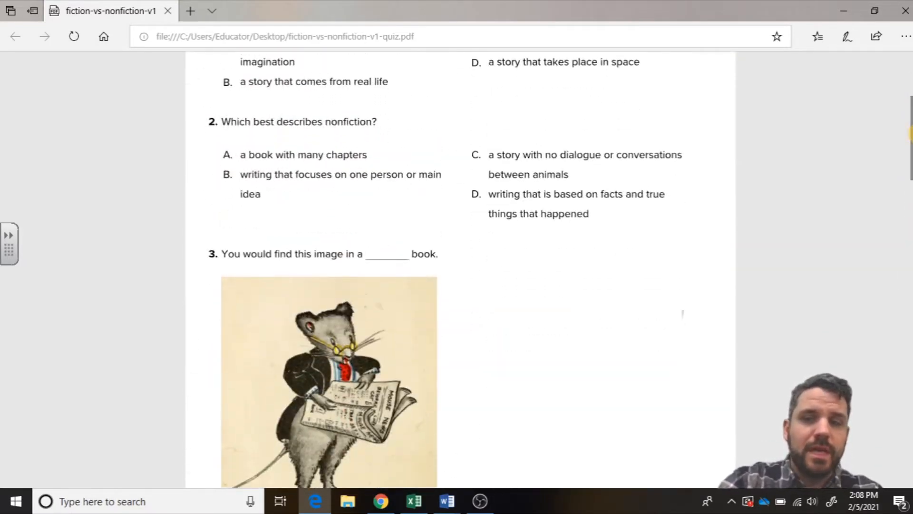
{"action": "scroll", "coordinate": [683, 314], "scroll_direction": "down", "scroll_amount": 14}
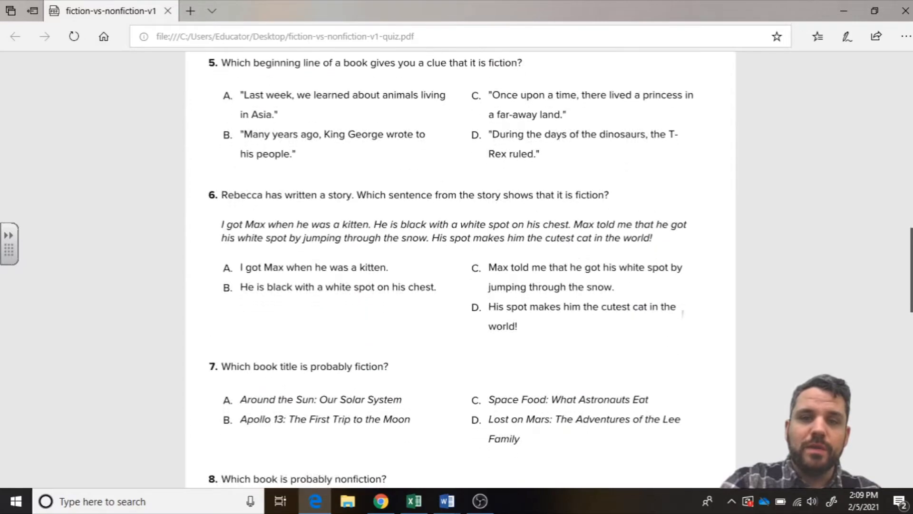
{"action": "scroll", "coordinate": [682, 312], "scroll_direction": "up", "scroll_amount": 1}
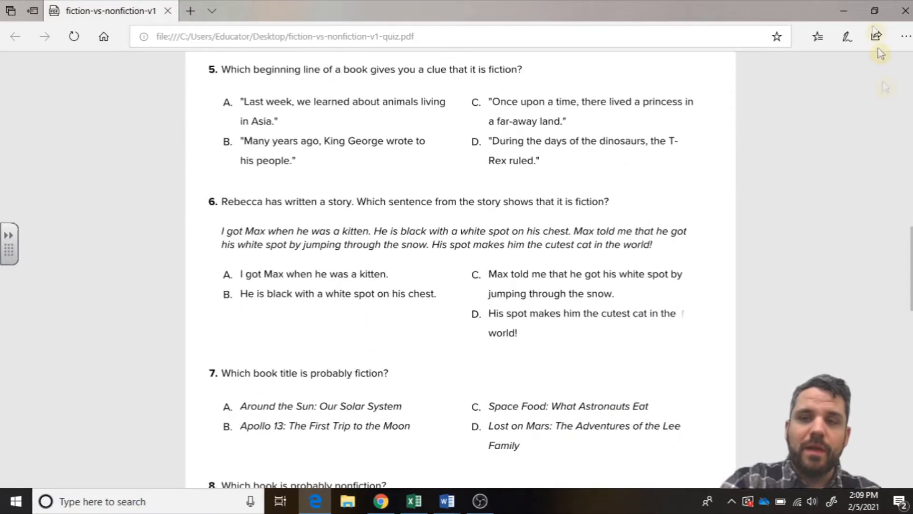
Switch to Chrome and open the "Pixel Art Self Check (Ficton Nonfiction Quiz)" spreadsheet from the Google Sheets file list.
{"action": "left_click", "coordinate": [848, 11]}
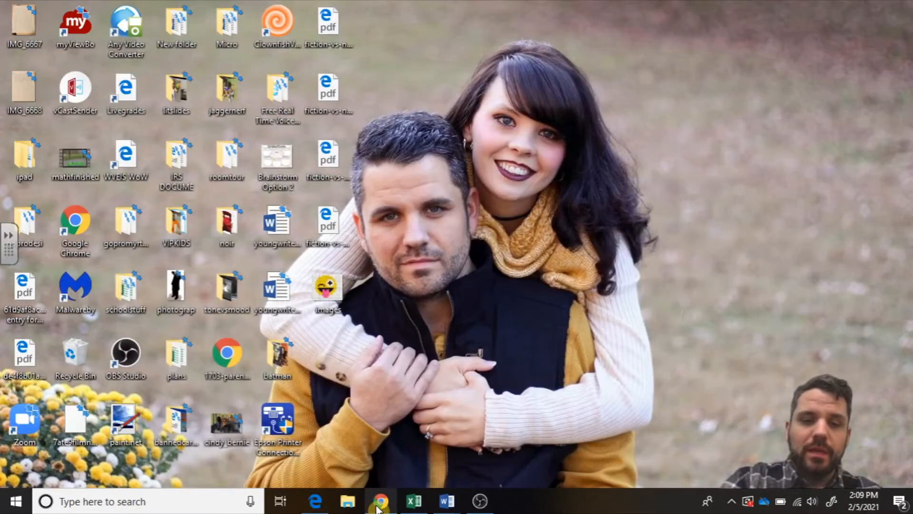
{"action": "left_click", "coordinate": [378, 505]}
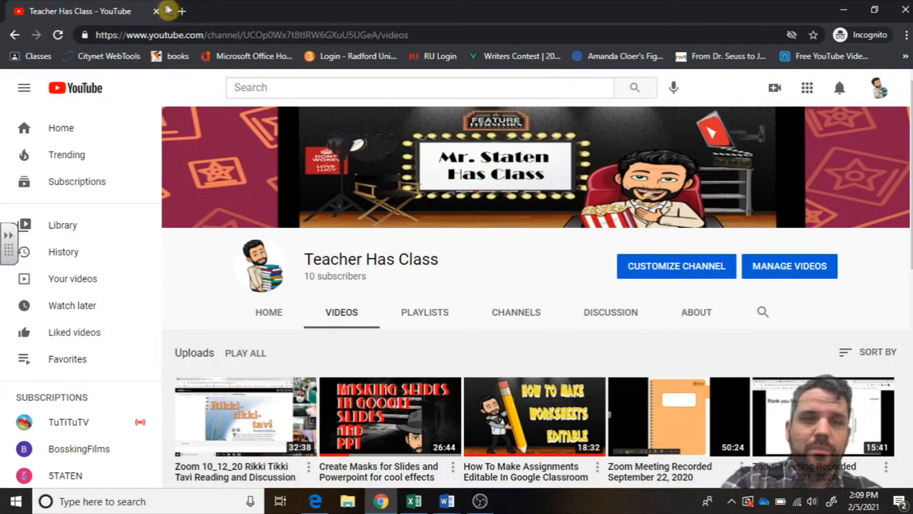
{"action": "left_click", "coordinate": [181, 11]}
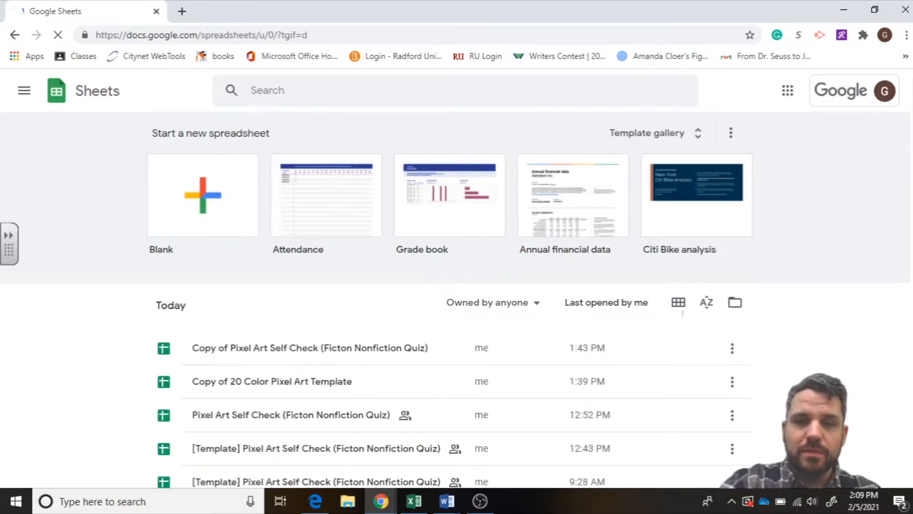
{"action": "scroll", "coordinate": [683, 314], "scroll_direction": "down", "scroll_amount": 1}
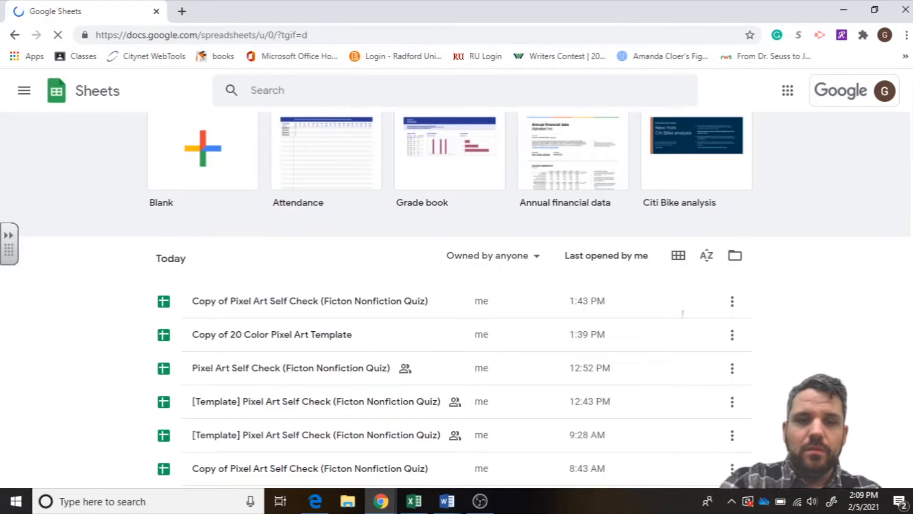
{"action": "scroll", "coordinate": [683, 314], "scroll_direction": "down", "scroll_amount": 1}
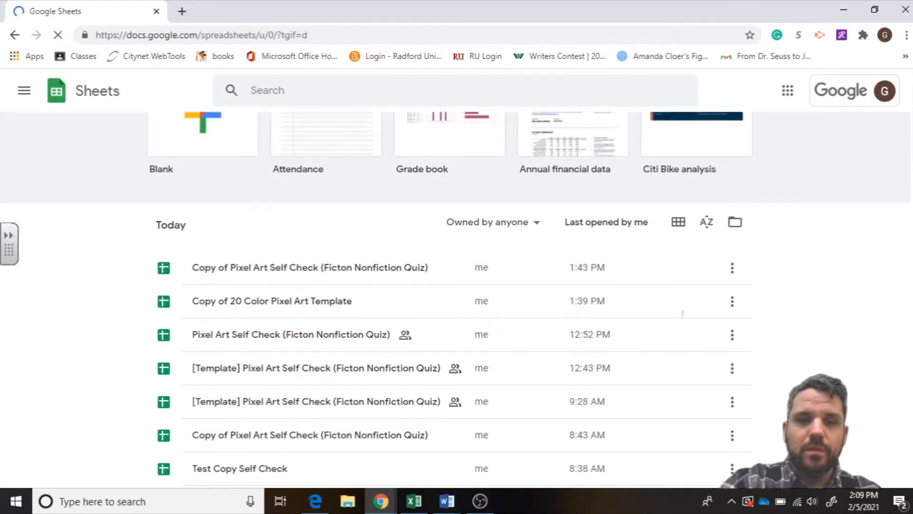
{"action": "left_click", "coordinate": [263, 335]}
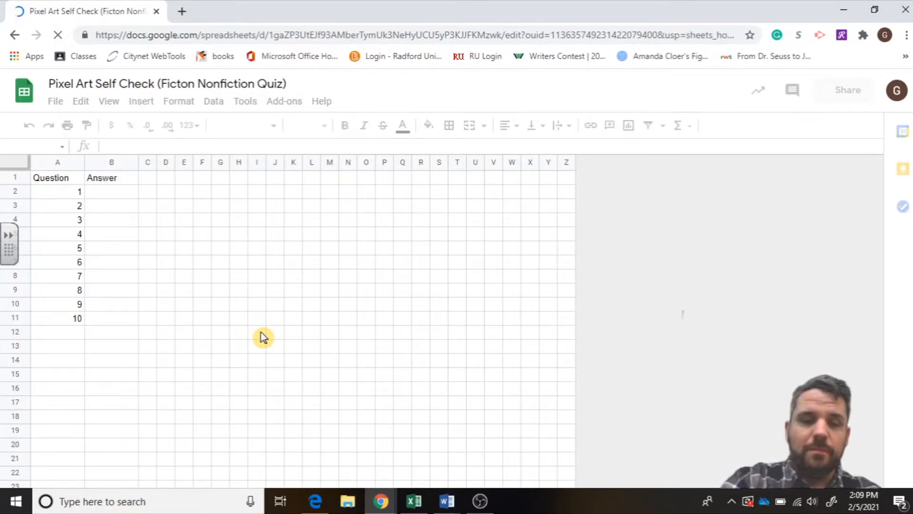
Return to the quiz PDF in Edge and review its opening questions.
{"action": "left_click", "coordinate": [324, 502]}
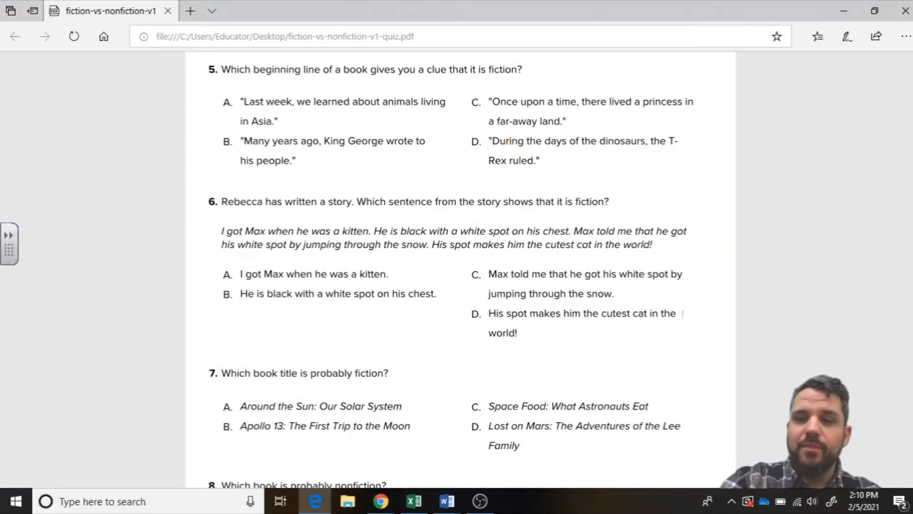
{"action": "scroll", "coordinate": [682, 314], "scroll_direction": "up", "scroll_amount": 14}
{"action": "scroll", "coordinate": [683, 314], "scroll_direction": "down", "scroll_amount": 1}
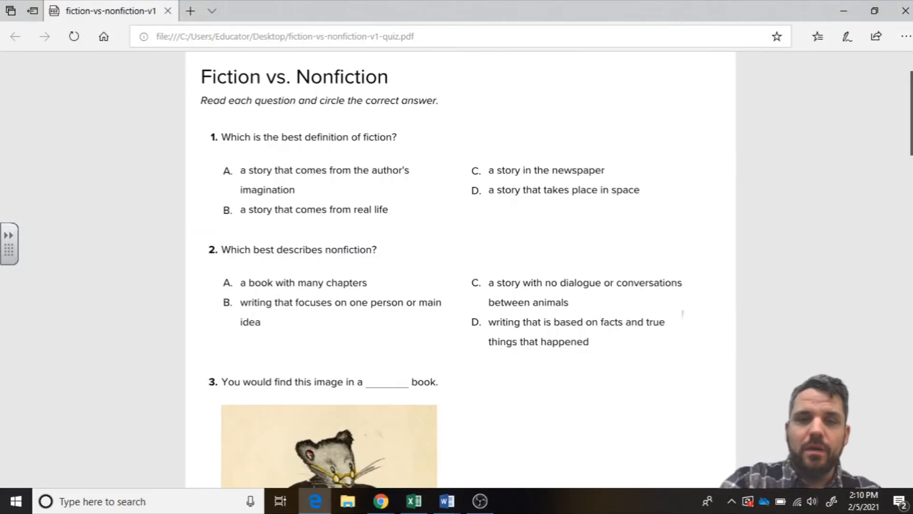
{"action": "scroll", "coordinate": [683, 314], "scroll_direction": "up", "scroll_amount": 1}
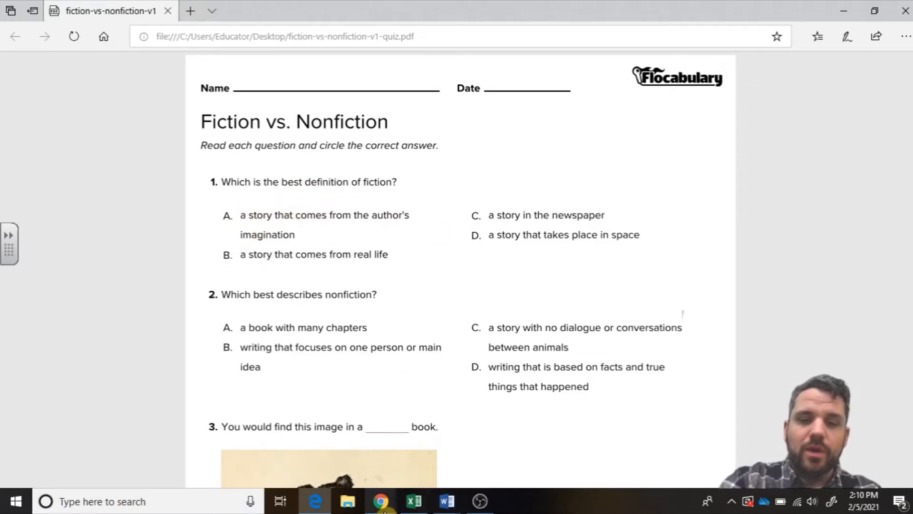
Switch back to the Pixel Art Self Check spreadsheet in Chrome and answer questions 1 and 2 with A and D.
{"action": "mouse_move", "coordinate": [383, 504]}
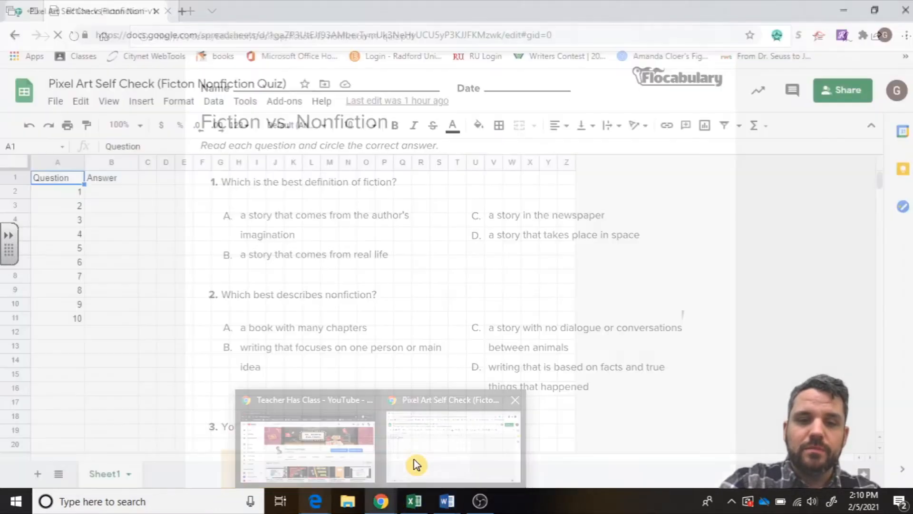
{"action": "left_click", "coordinate": [414, 465]}
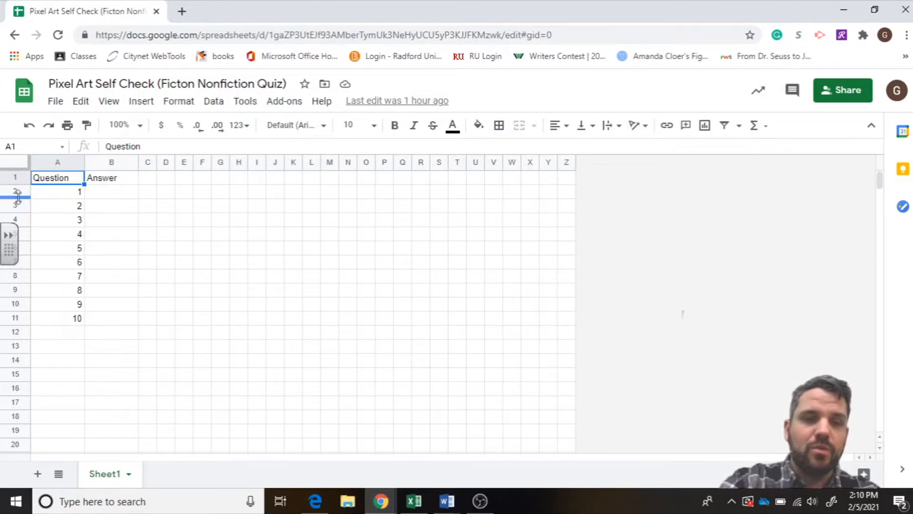
{"action": "left_click", "coordinate": [111, 196]}
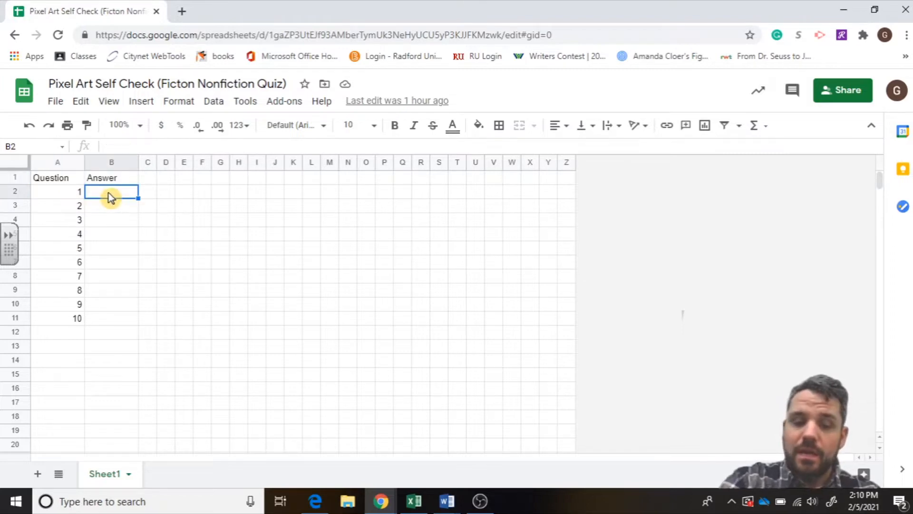
{"action": "type", "text": "A"}
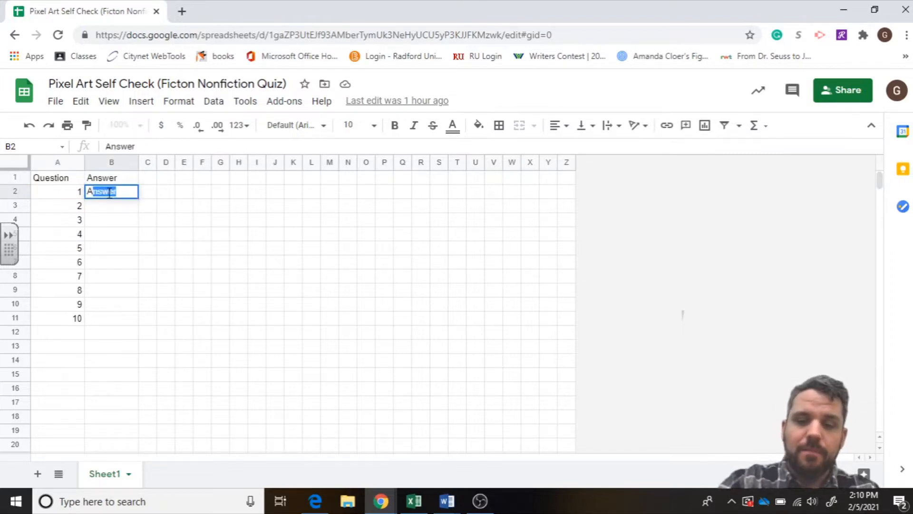
{"action": "key", "text": "Delete"}
{"action": "key", "text": "Return"}
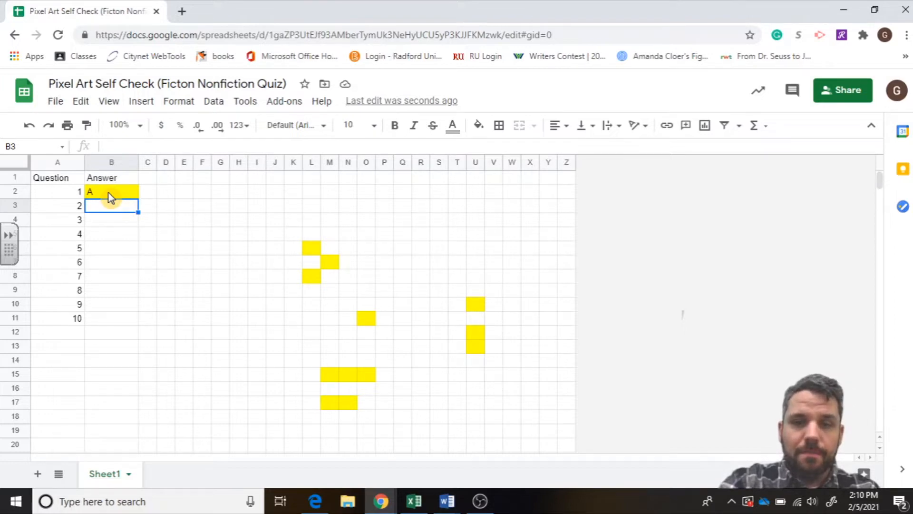
{"action": "type", "text": "D"}
{"action": "key", "text": "Return"}
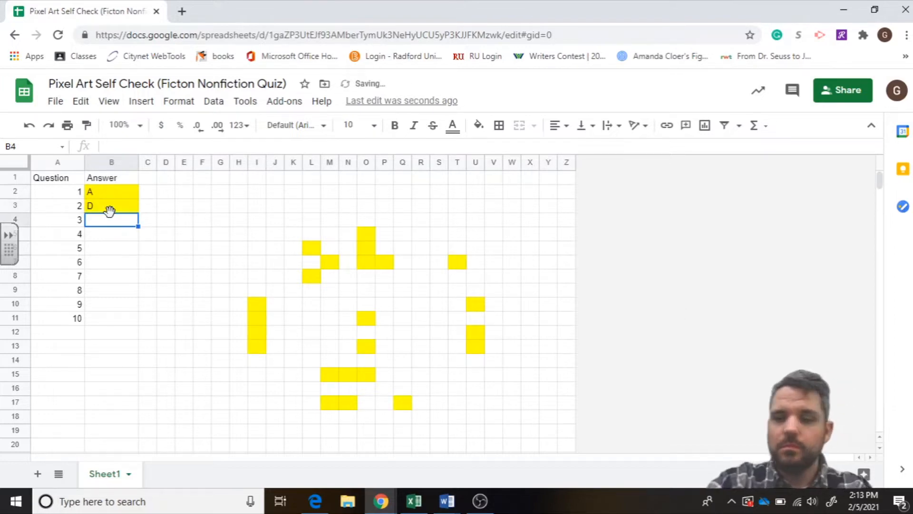
Fill in the answers to questions 3 through 6 as A, C, C and C.
{"action": "type", "text": "A"}
{"action": "key", "text": "Return"}
{"action": "type", "text": "C"}
{"action": "key", "text": "Return"}
{"action": "type", "text": "C"}
{"action": "key", "text": "Return"}
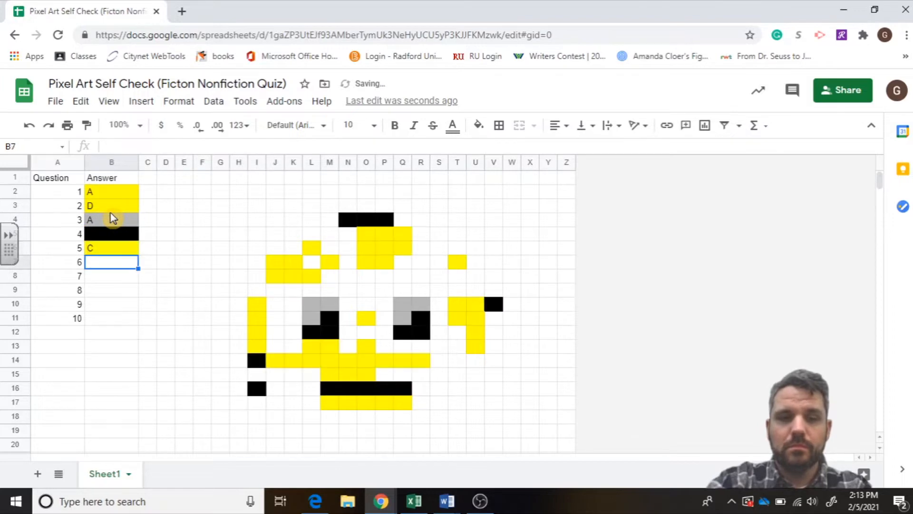
{"action": "type", "text": "C"}
{"action": "key", "text": "Return"}
Fill in the answers to questions 7 through 10 as D, D, B and D.
{"action": "type", "text": "D"}
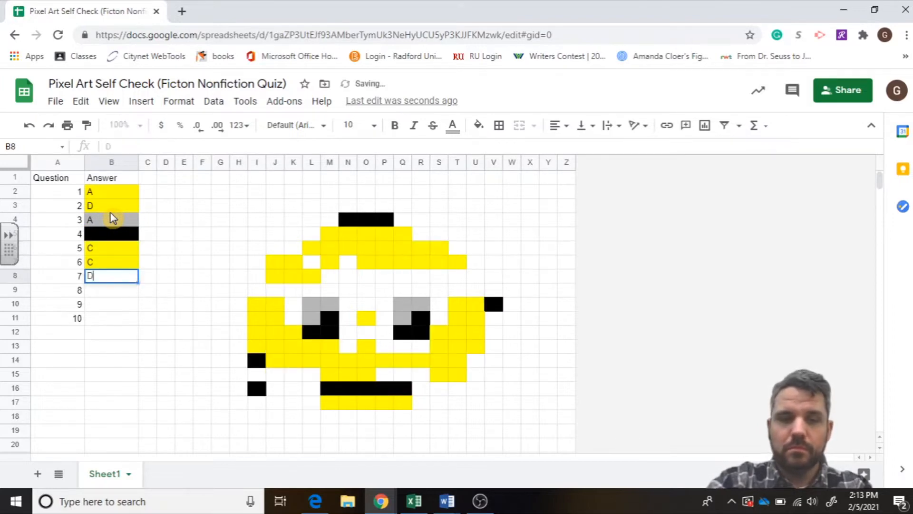
{"action": "key", "text": "Return"}
{"action": "type", "text": "D"}
{"action": "key", "text": "Return"}
{"action": "type", "text": "B"}
{"action": "key", "text": "Return"}
{"action": "type", "text": "D"}
{"action": "key", "text": "Return"}
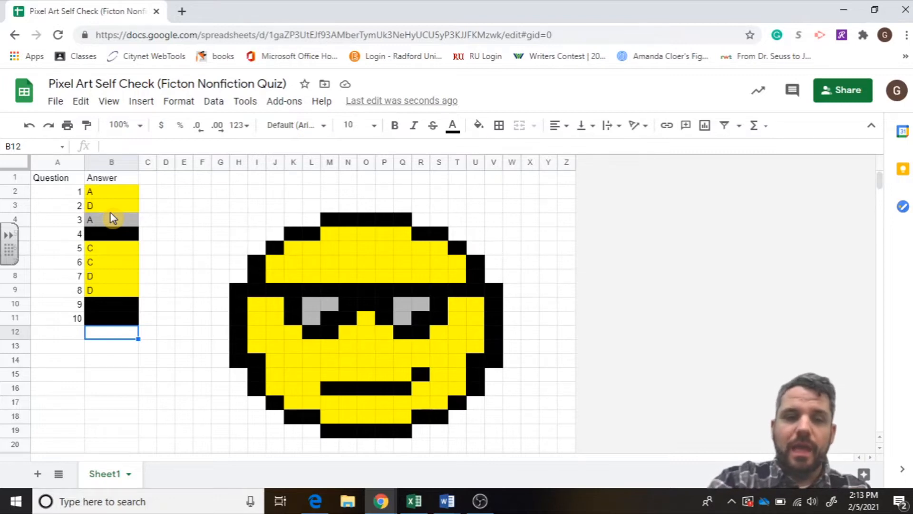
Replace the answer to question 6 with the incorrect choice B.
{"action": "left_click", "coordinate": [112, 262]}
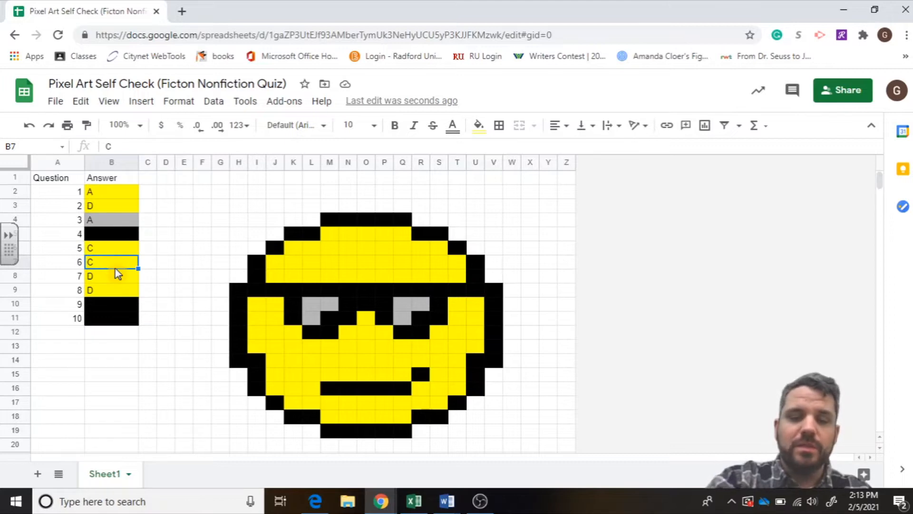
{"action": "key", "text": "Delete"}
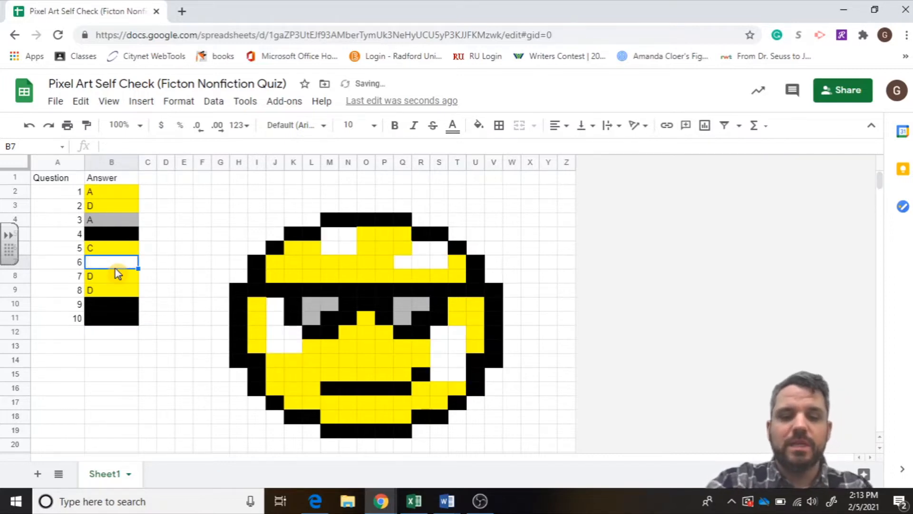
{"action": "type", "text": "B"}
{"action": "key", "text": "Return"}
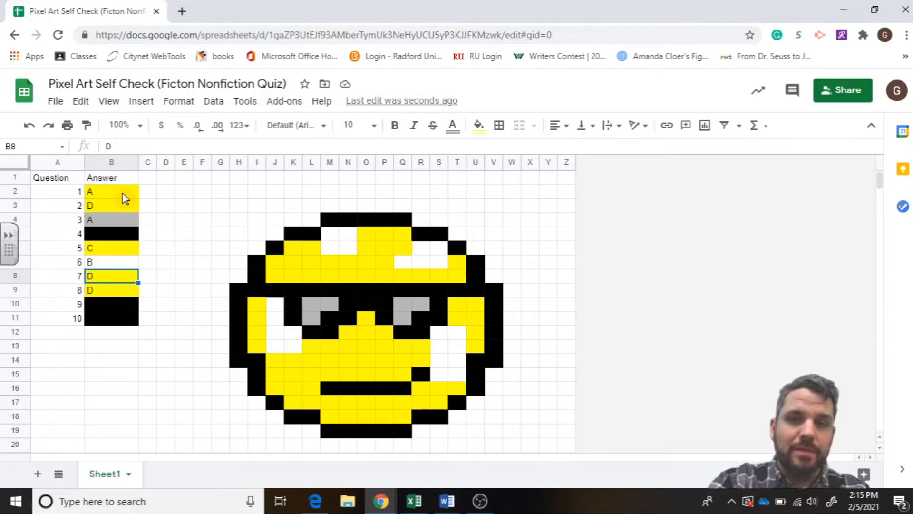
{"action": "left_click", "coordinate": [122, 193]}
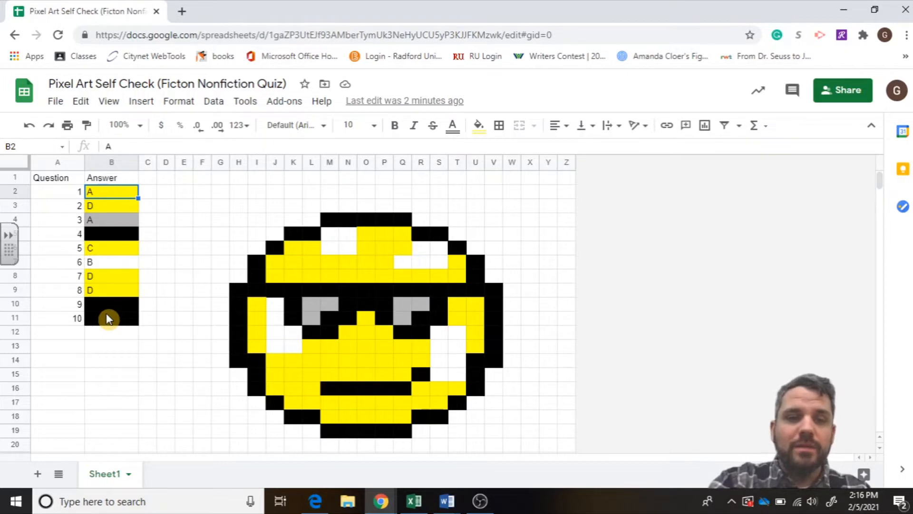
Create a new blank spreadsheet and narrow all of its columns together so the cells are roughly square.
{"action": "left_click", "coordinate": [60, 102]}
{"action": "mouse_move", "coordinate": [78, 164]}
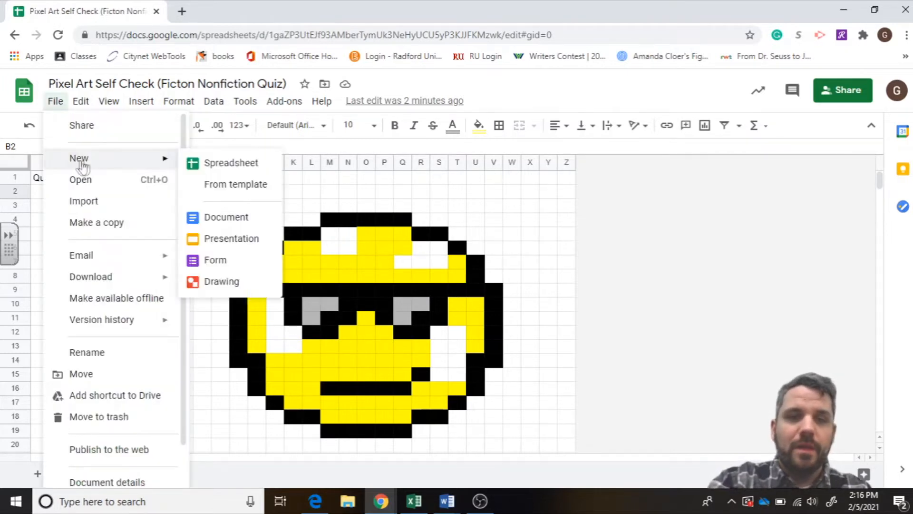
{"action": "left_click", "coordinate": [230, 164]}
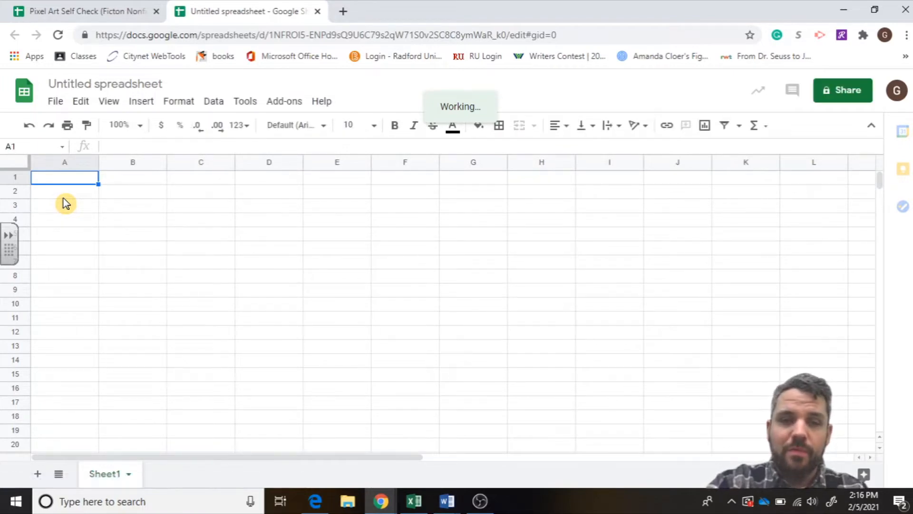
{"action": "key", "text": "ctrl+a"}
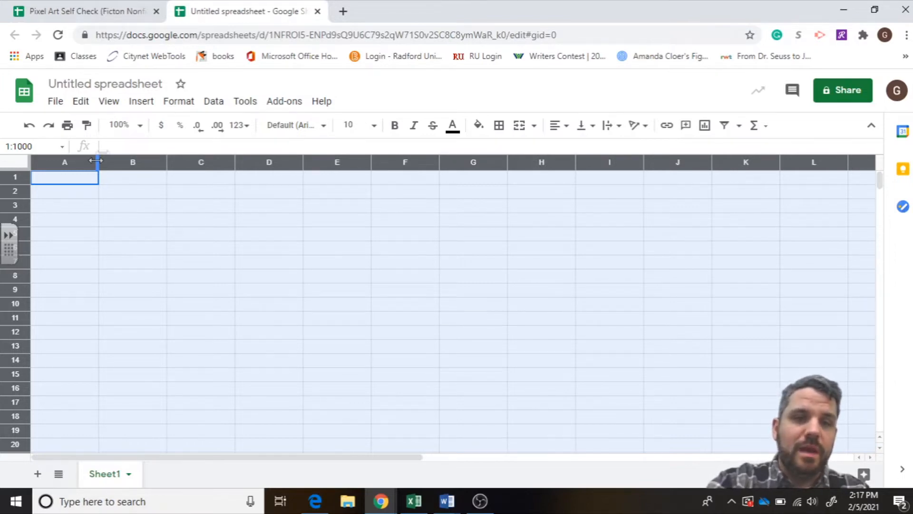
{"action": "left_click_drag", "start_coordinate": [96, 160], "coordinate": [48, 163]}
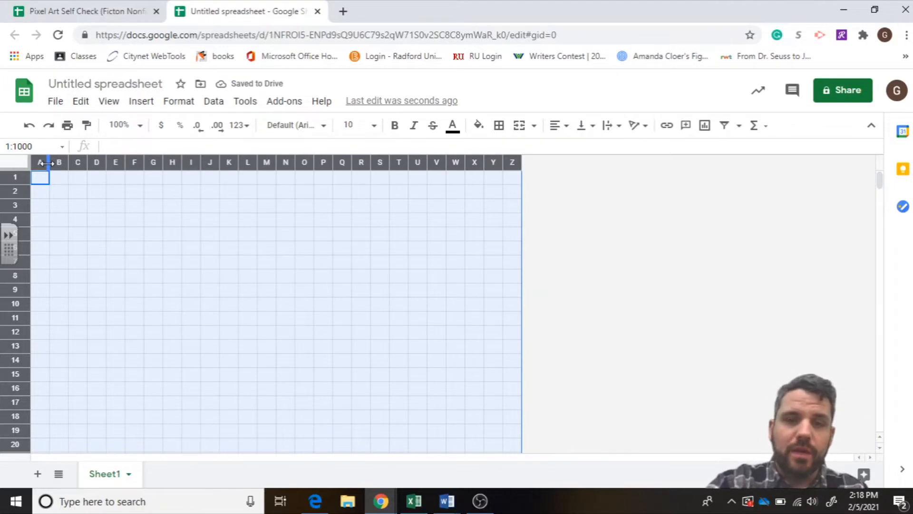
Widen columns A and B to roughly equal widths, using the finished quiz sheet as reference.
{"action": "left_click", "coordinate": [579, 238]}
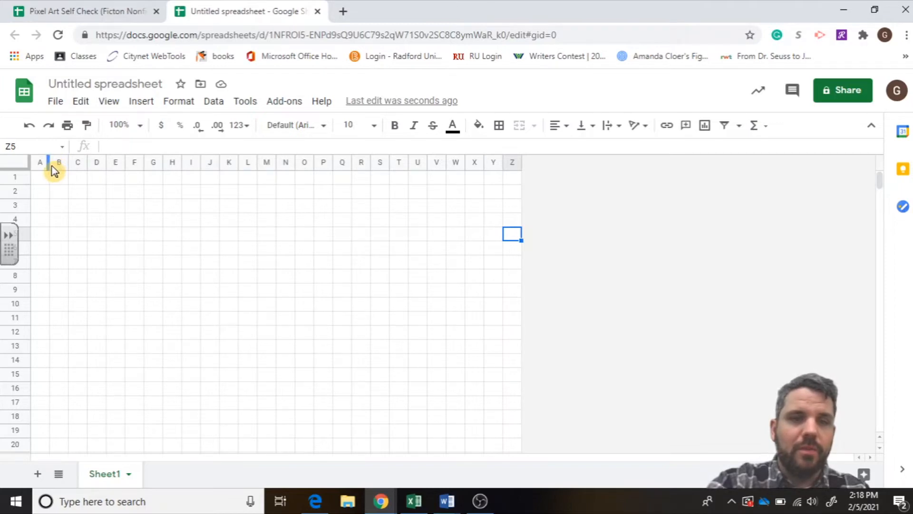
{"action": "left_click_drag", "start_coordinate": [74, 171], "coordinate": [159, 164]}
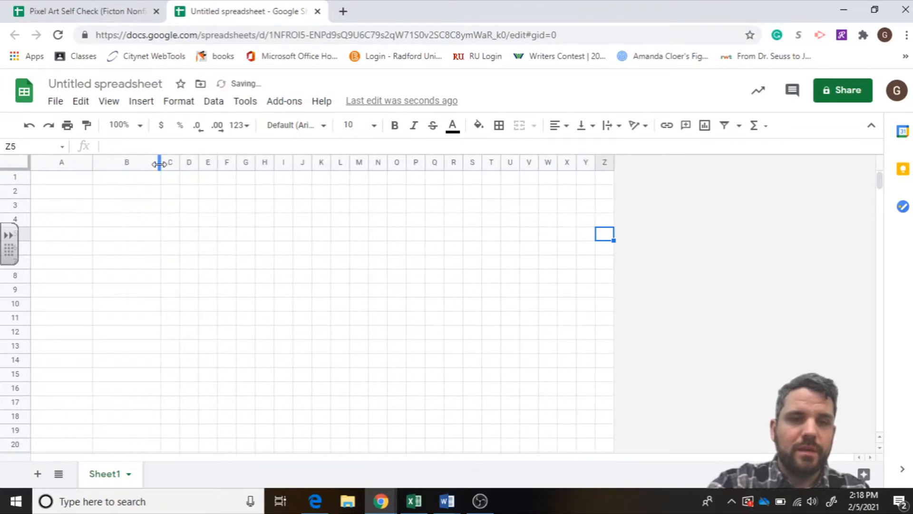
{"action": "left_click", "coordinate": [137, 9]}
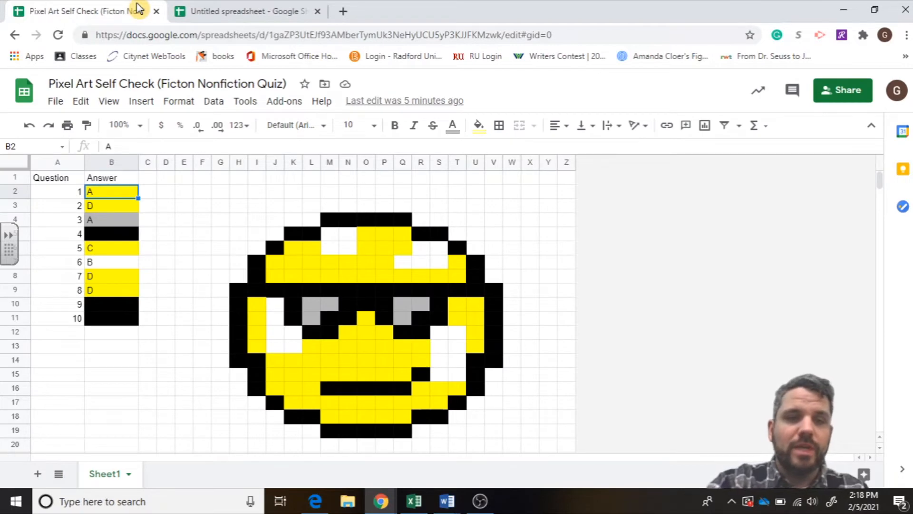
{"action": "left_click", "coordinate": [207, 11]}
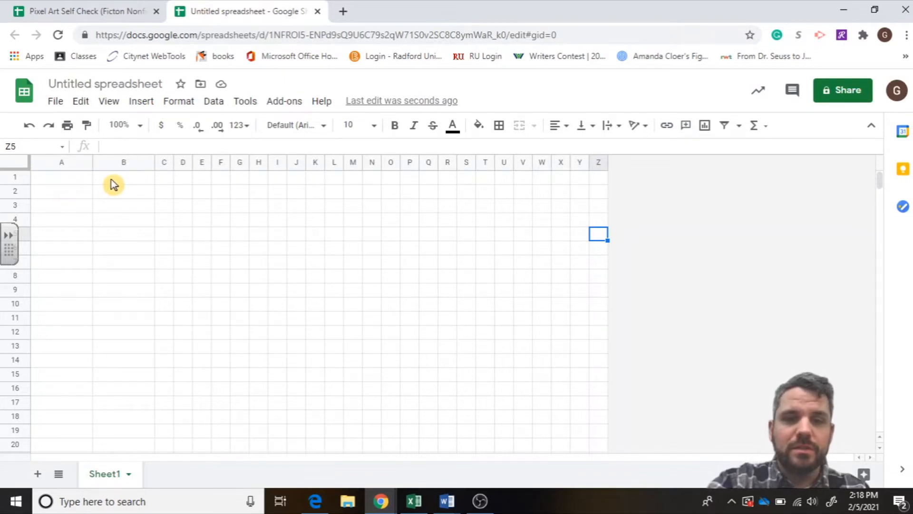
Enter the headers Question in A1 and Answer in B1.
{"action": "left_click", "coordinate": [53, 180]}
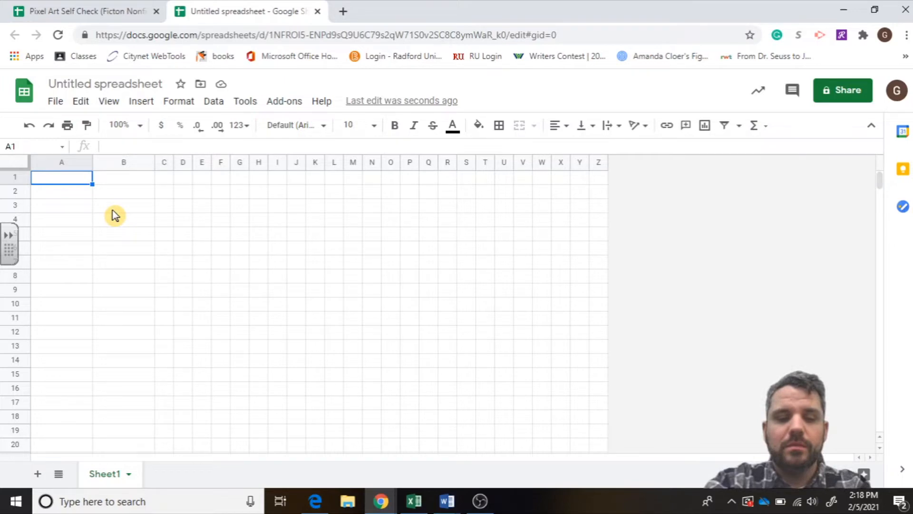
{"action": "type", "text": "Question"}
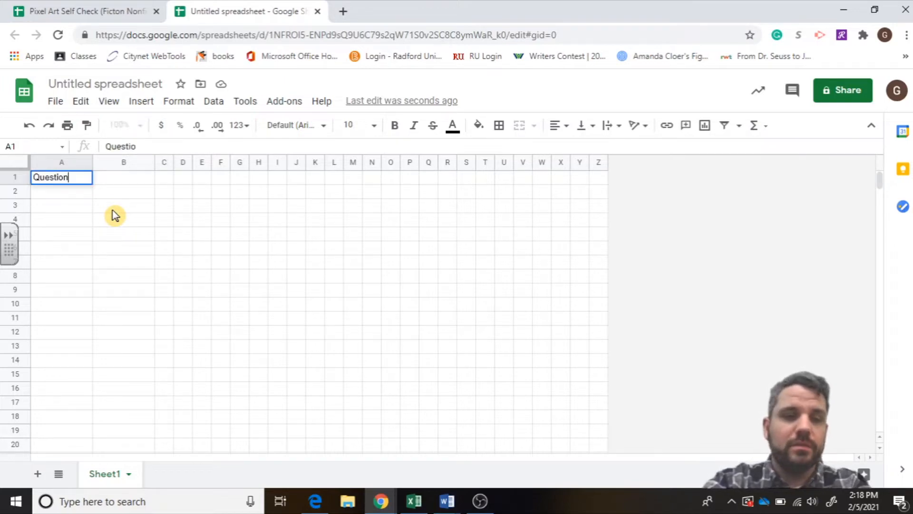
{"action": "left_click", "coordinate": [125, 176]}
{"action": "type", "text": "Answer"}
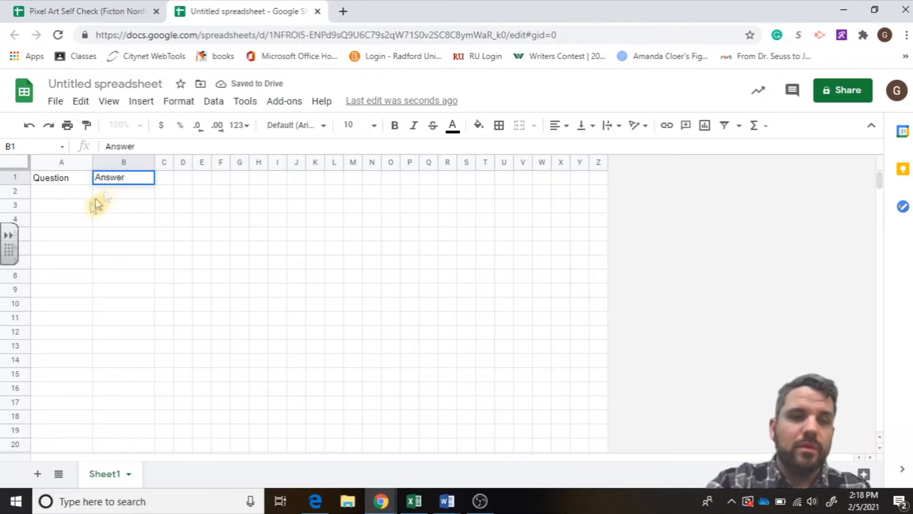
Number the first question as 1 in cell A2.
{"action": "left_click", "coordinate": [66, 192]}
{"action": "left_click", "coordinate": [113, 194]}
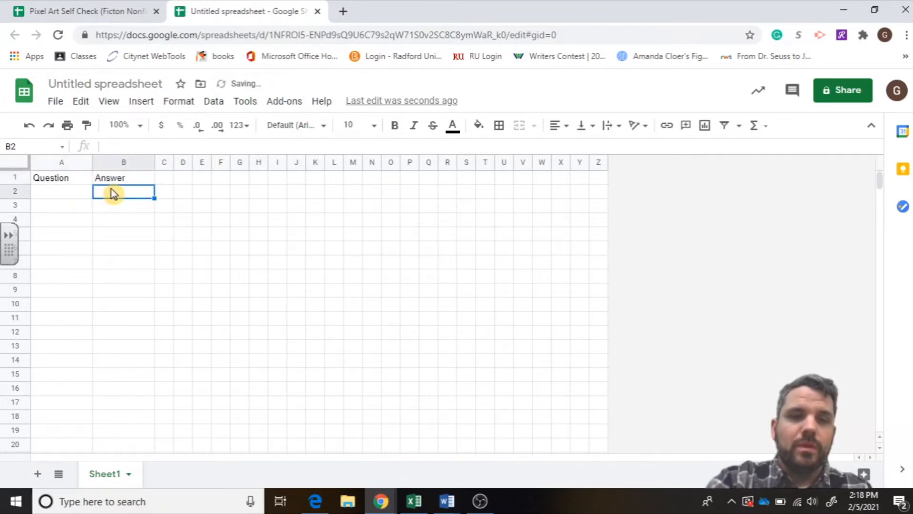
{"action": "left_click", "coordinate": [78, 195]}
{"action": "type", "text": "1."}
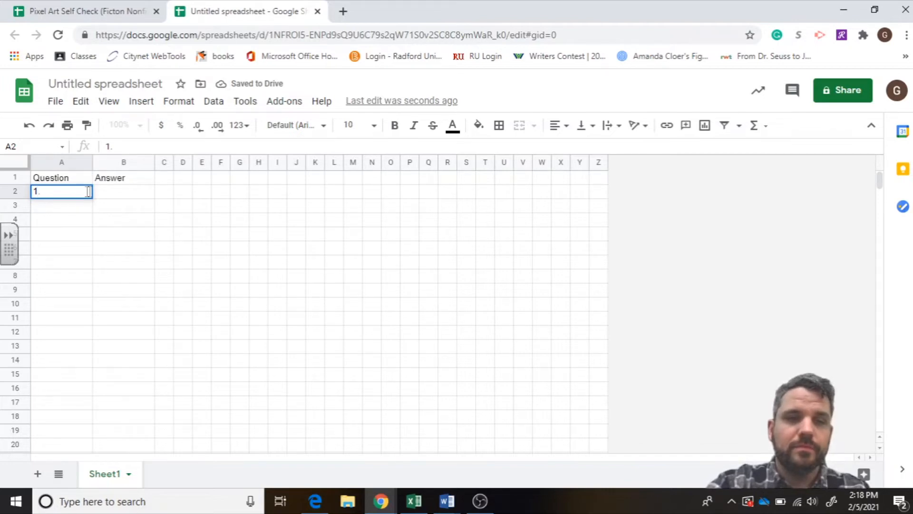
{"action": "left_click", "coordinate": [126, 195]}
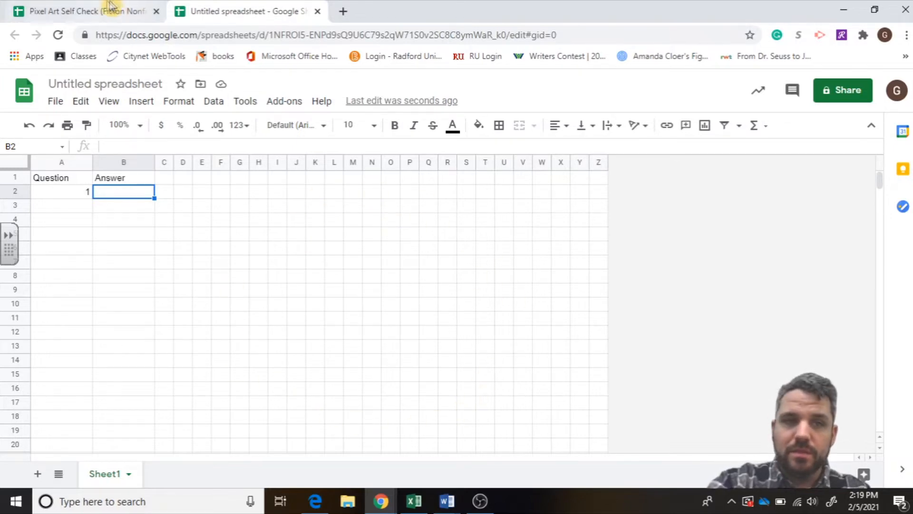
Switch to the finished Fiction Nonfiction quiz sheet and correct the answer to question 6 to C.
{"action": "left_click", "coordinate": [95, 10]}
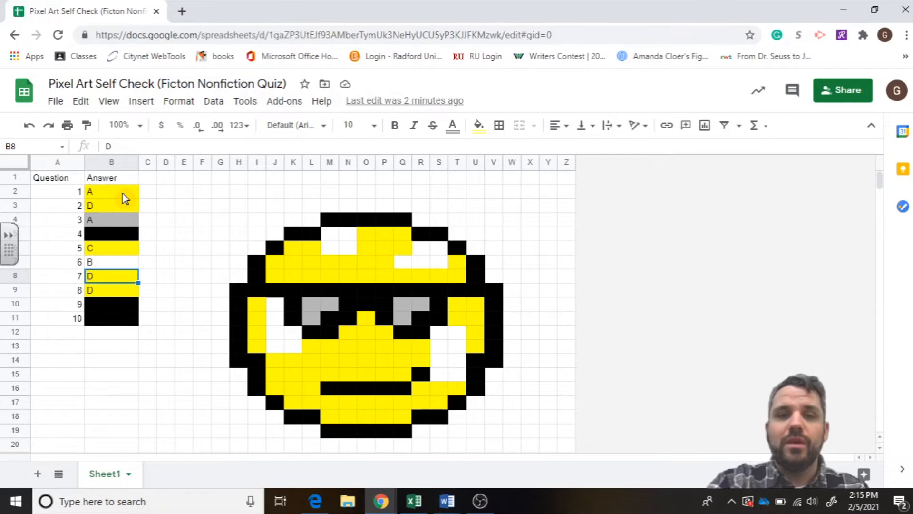
{"action": "left_click", "coordinate": [112, 262]}
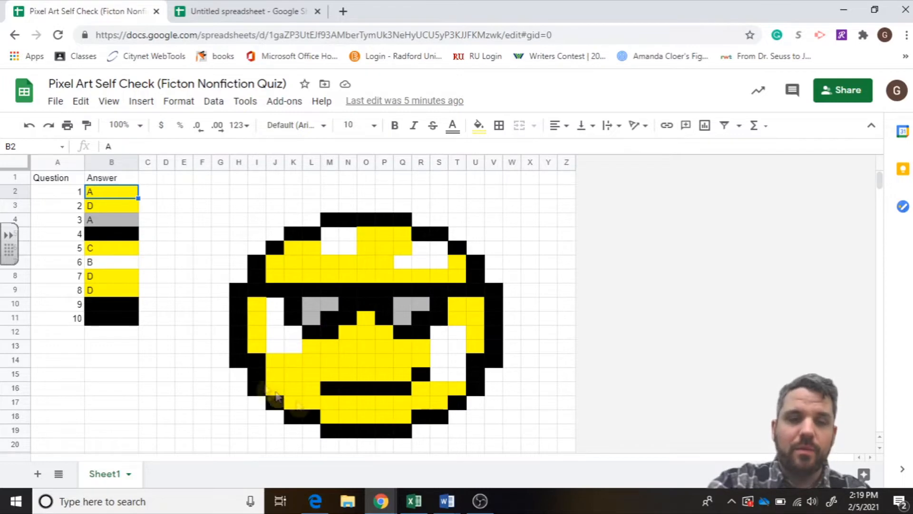
{"action": "left_click", "coordinate": [105, 265]}
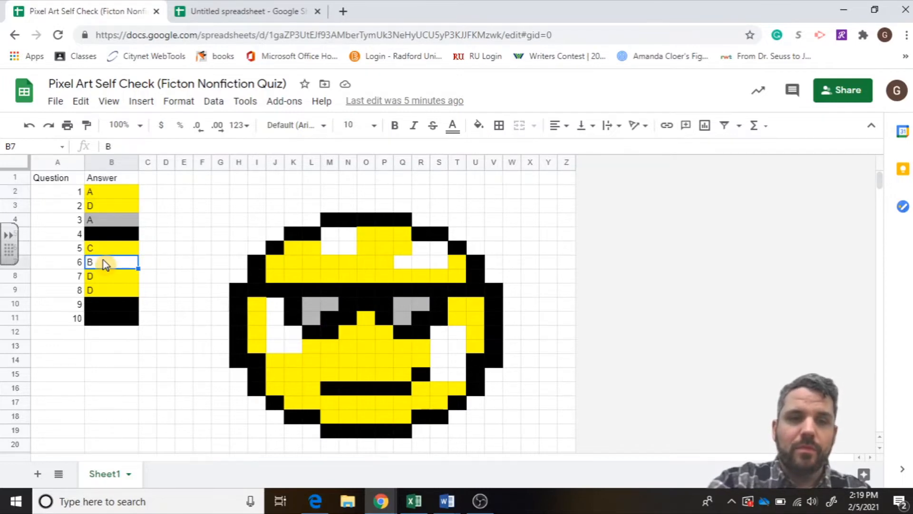
{"action": "type", "text": "C"}
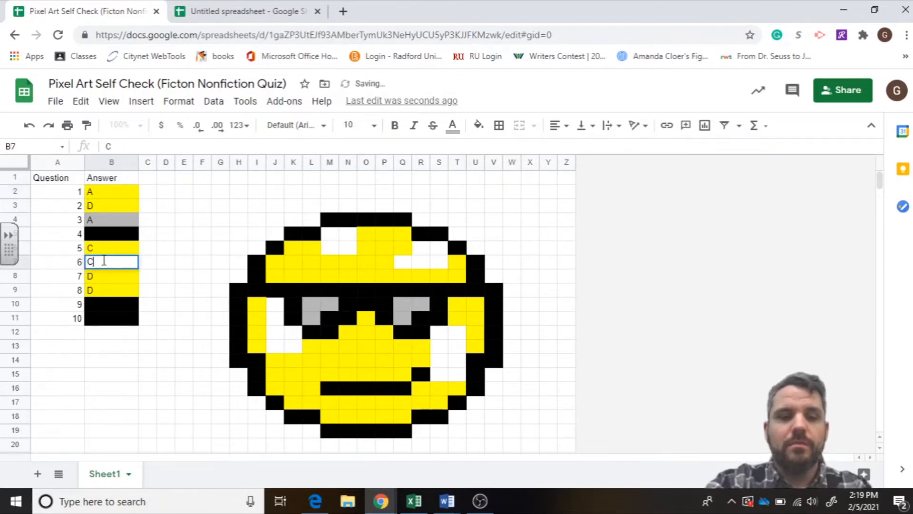
{"action": "key", "text": "Return"}
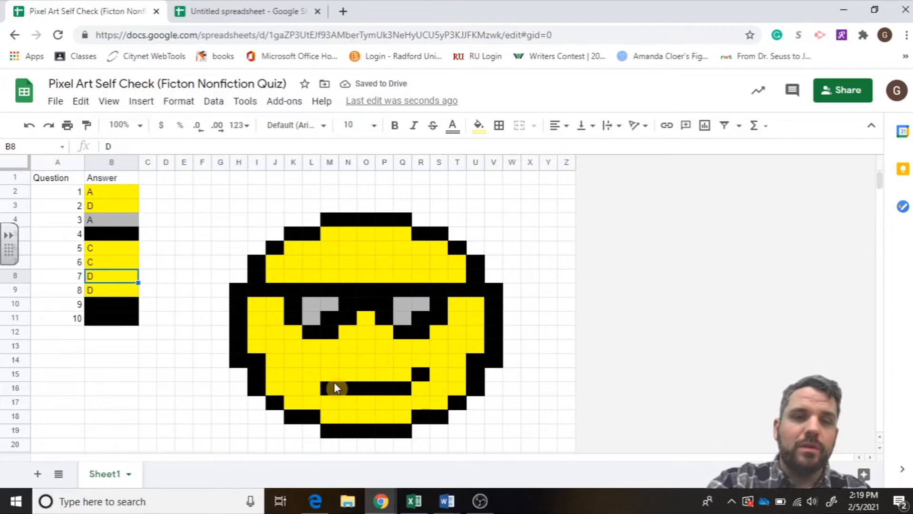
Inspect the conditional formatting rule on question 7's answer cell, and return to the untitled spreadsheet.
{"action": "left_click", "coordinate": [179, 102]}
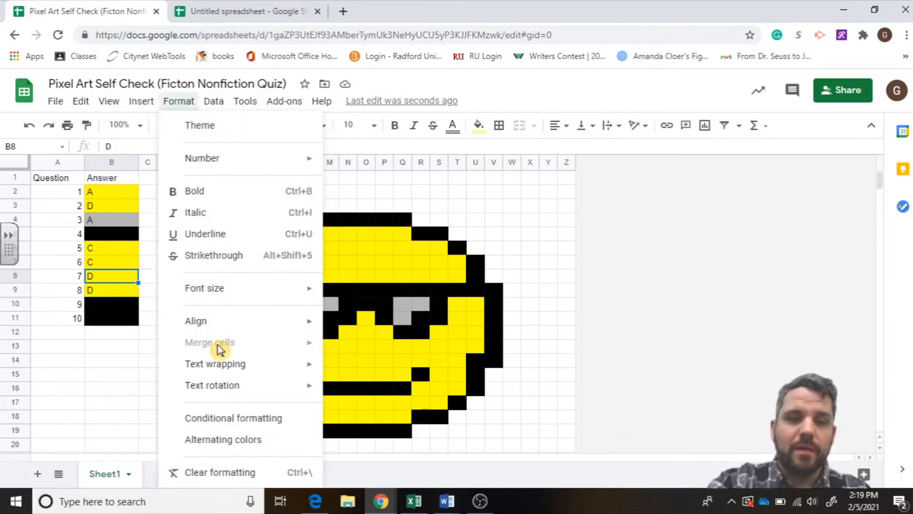
{"action": "left_click", "coordinate": [224, 419]}
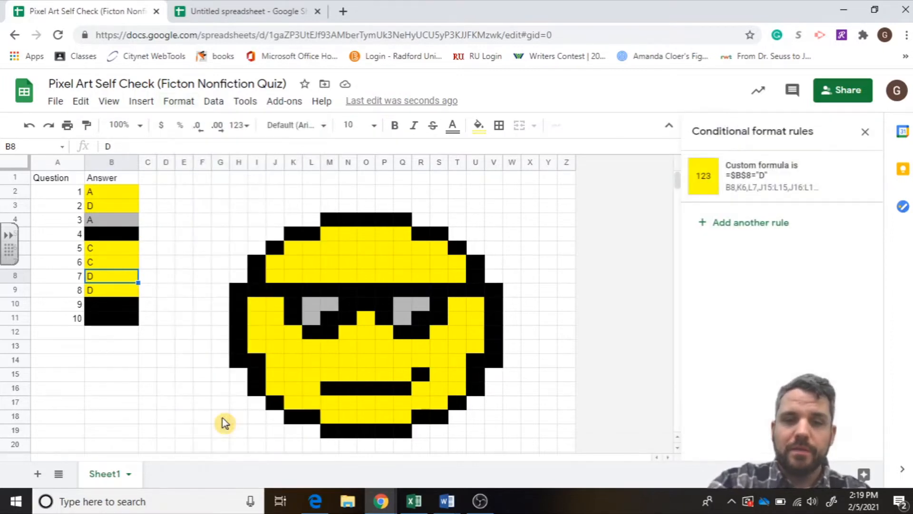
{"action": "left_click", "coordinate": [761, 182]}
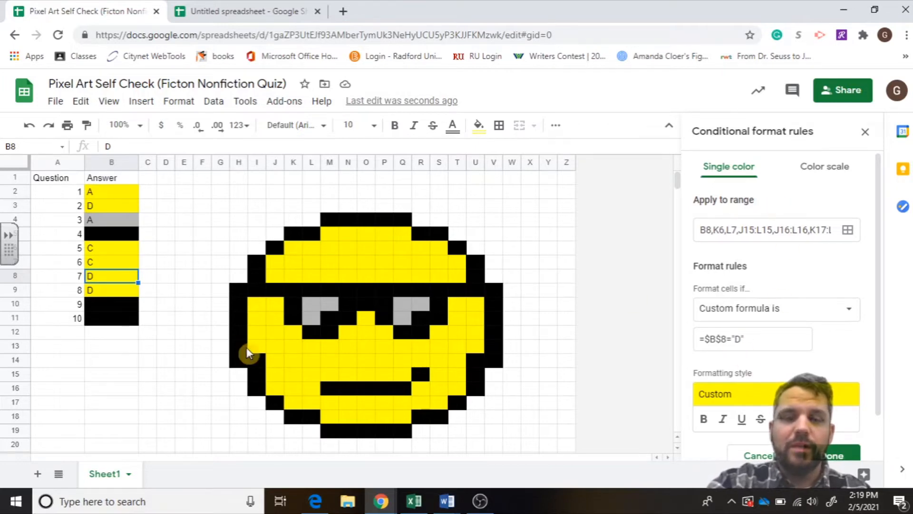
{"action": "left_click", "coordinate": [222, 15]}
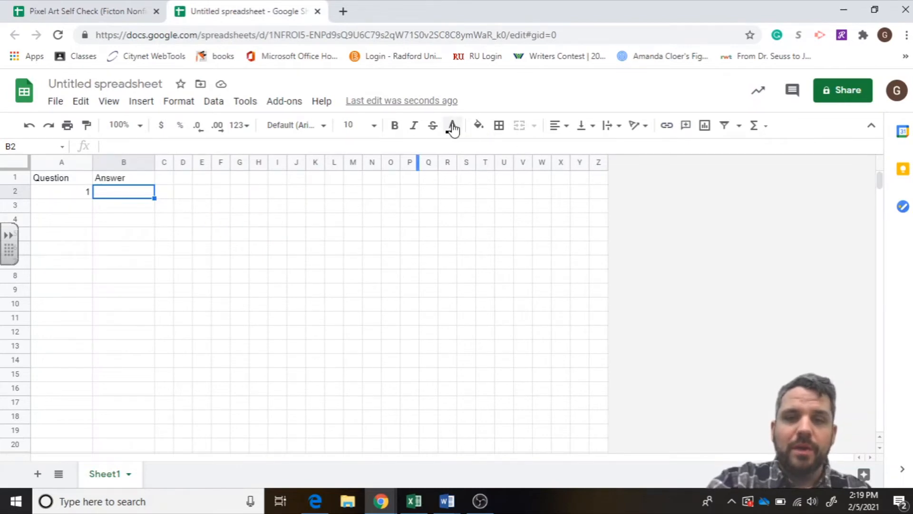
{"action": "left_click", "coordinate": [478, 125]}
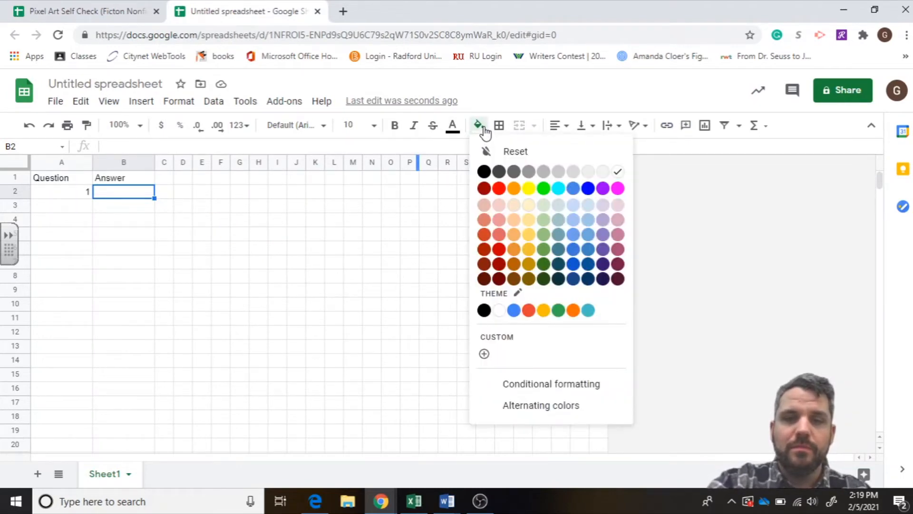
{"action": "left_click", "coordinate": [485, 101]}
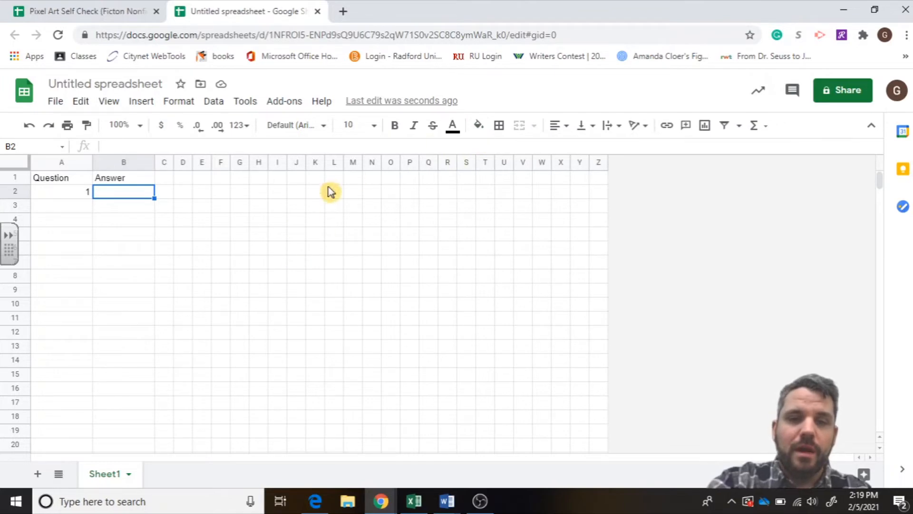
{"action": "left_click", "coordinate": [479, 126]}
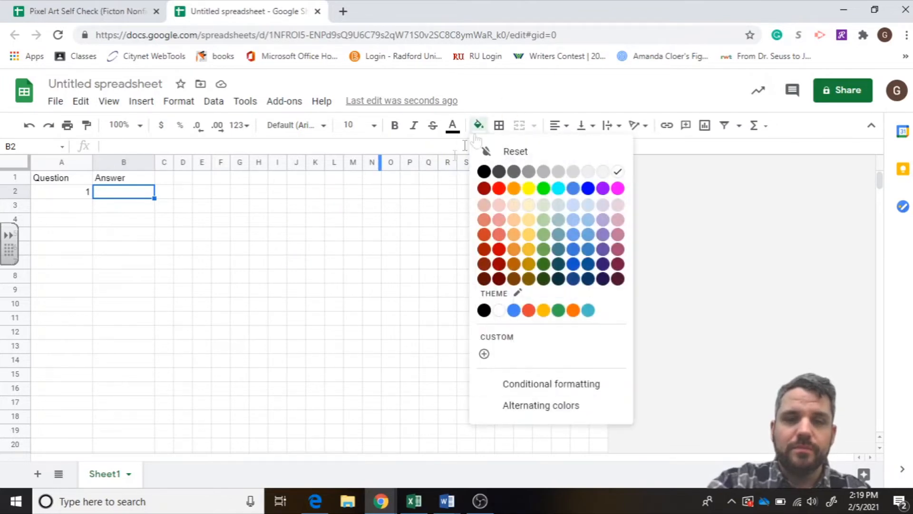
{"action": "left_click", "coordinate": [350, 211]}
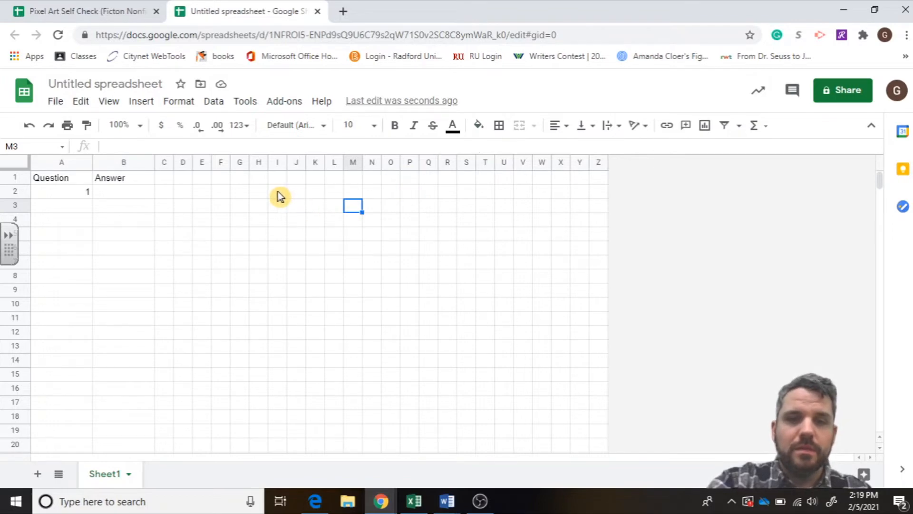
Fill the cell block I2:S14 with red as simple pixel art.
{"action": "left_click_drag", "start_coordinate": [280, 196], "coordinate": [476, 362]}
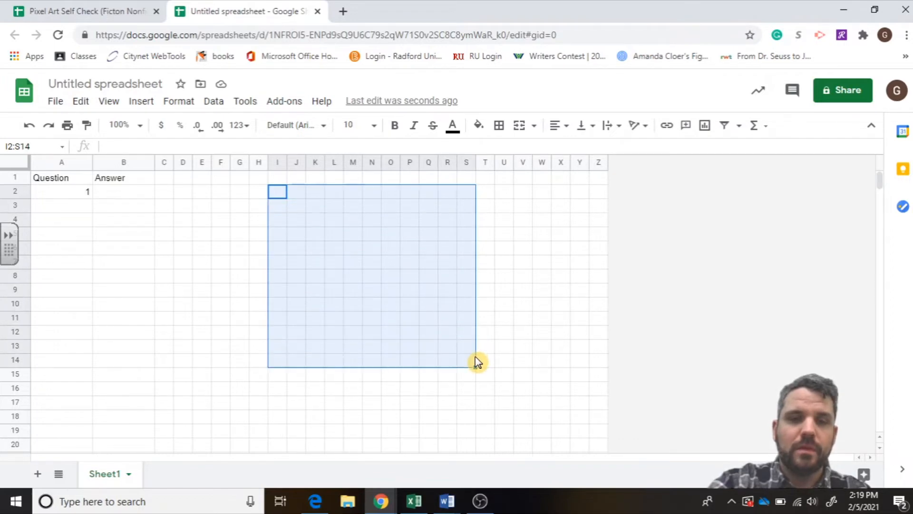
{"action": "left_click", "coordinate": [478, 126]}
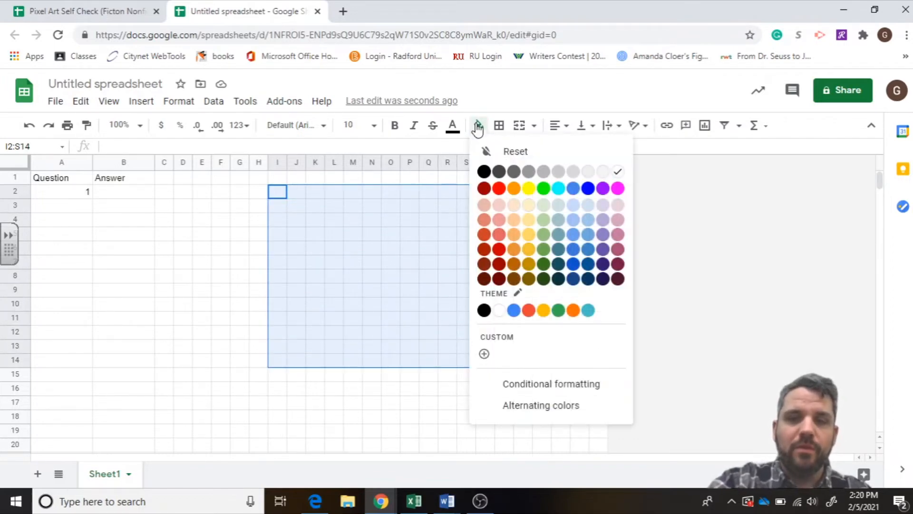
{"action": "left_click", "coordinate": [500, 190]}
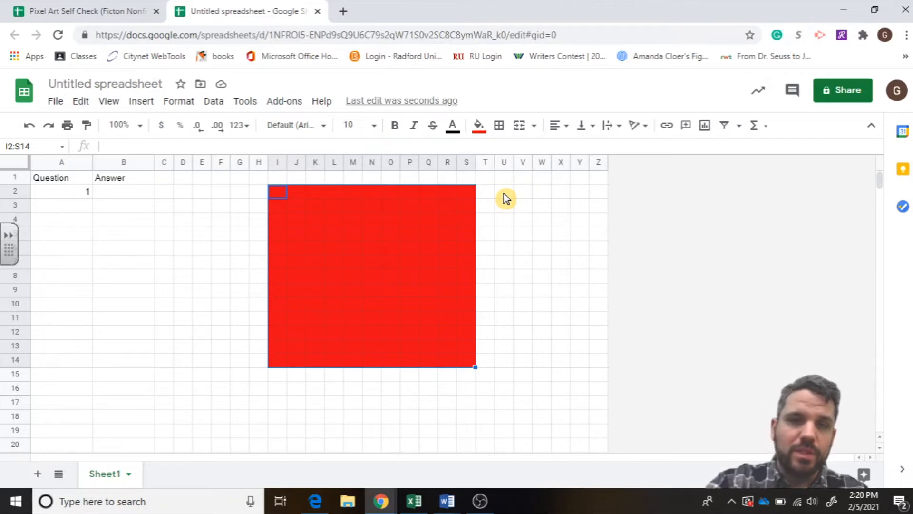
{"action": "left_click", "coordinate": [72, 195]}
{"action": "left_click", "coordinate": [118, 195]}
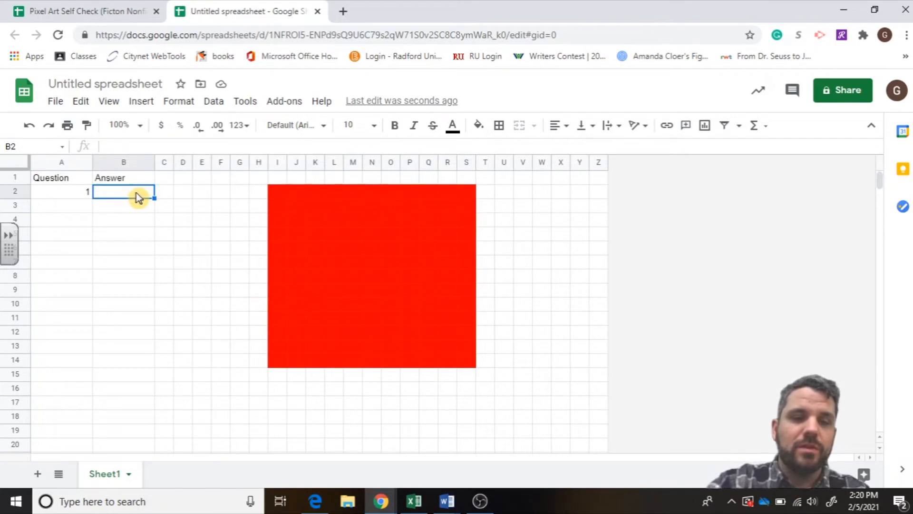
{"action": "type", "text": "A"}
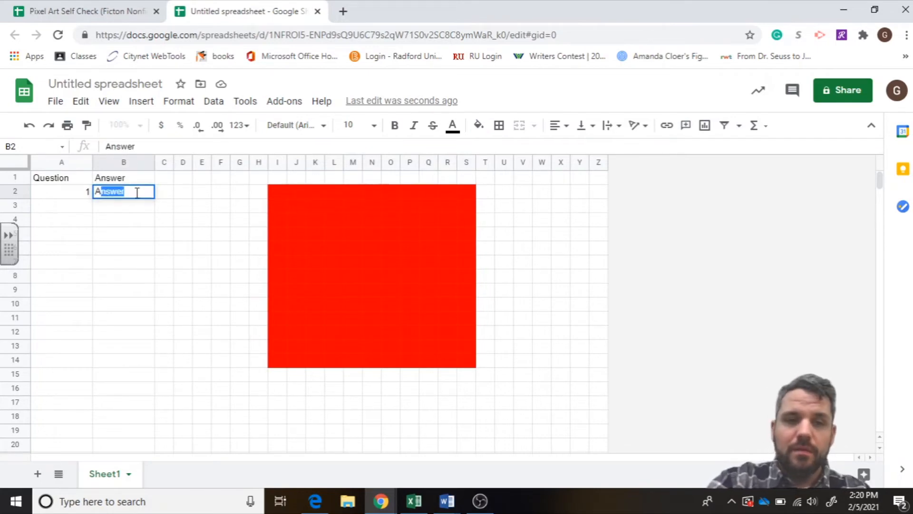
{"action": "key", "text": "BackSpace"}
{"action": "key", "text": "BackSpace"}
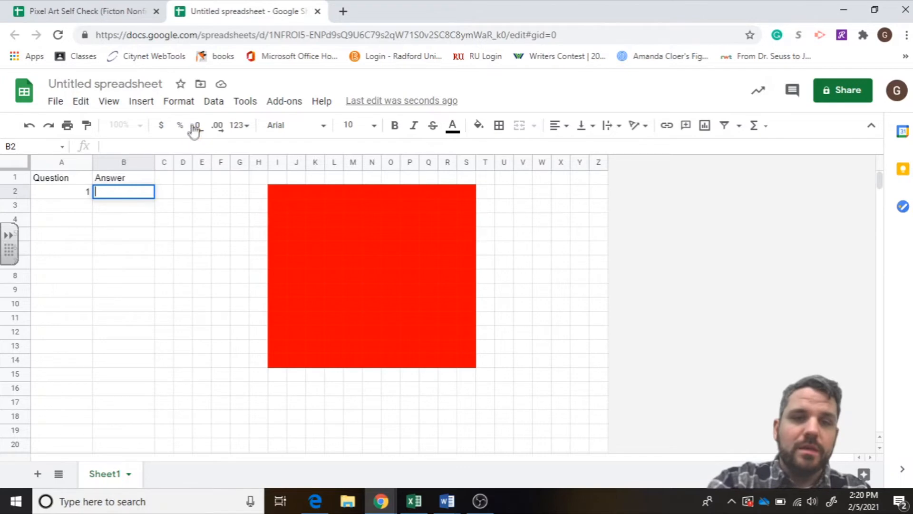
Start a conditional formatting rule on answer cell B2 that uses a custom formula as its condition.
{"action": "double_click", "coordinate": [181, 102]}
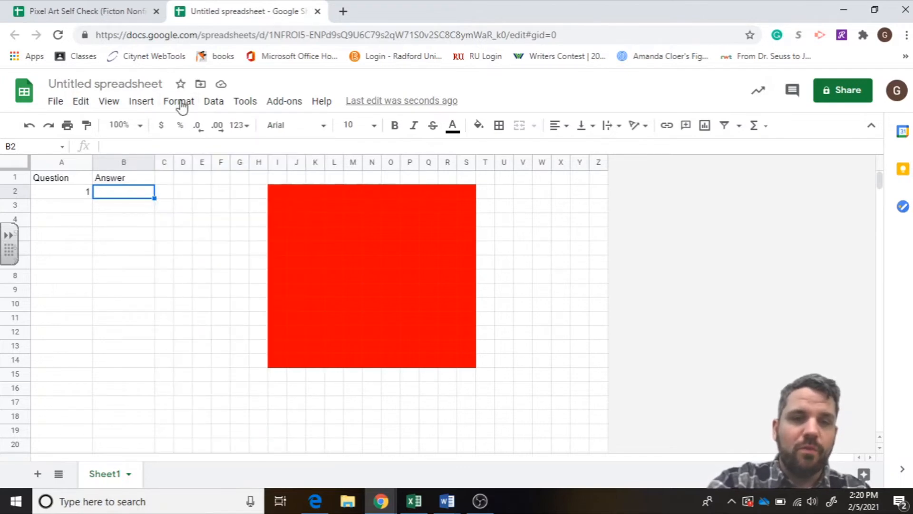
{"action": "left_click", "coordinate": [182, 108]}
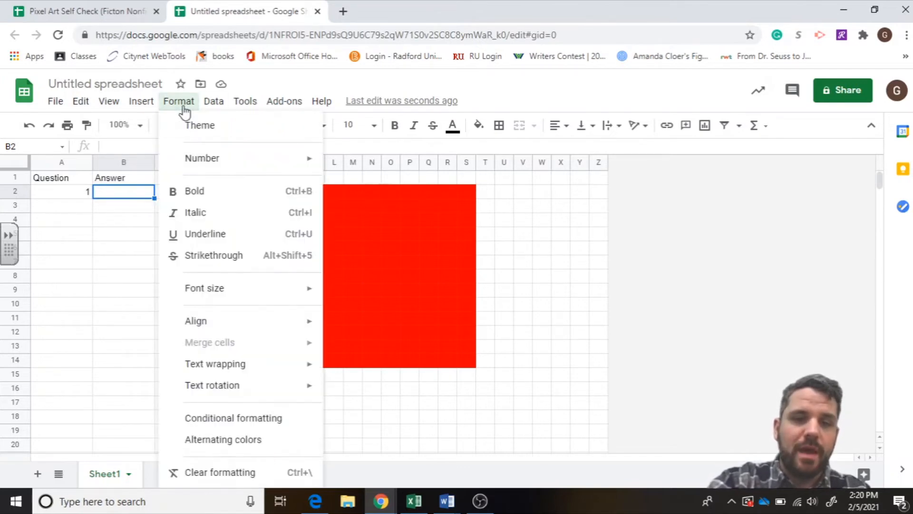
{"action": "left_click", "coordinate": [210, 418]}
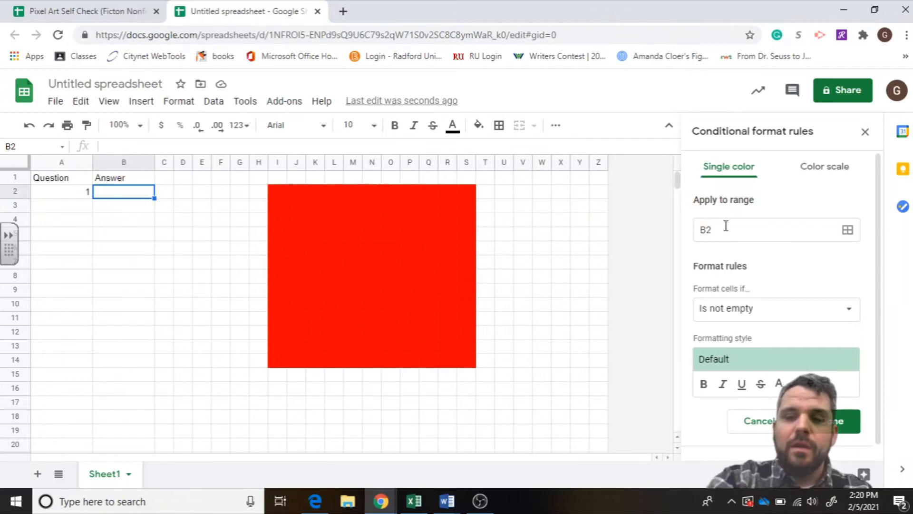
{"action": "left_click", "coordinate": [797, 314]}
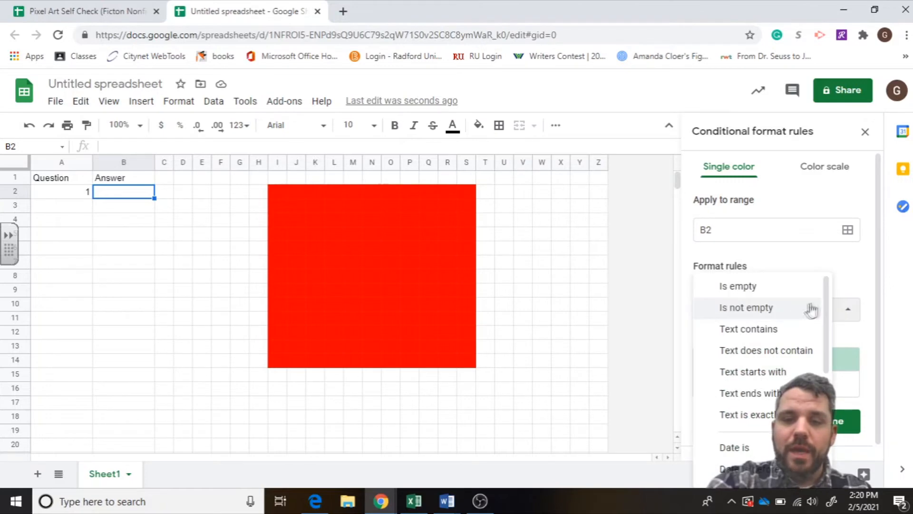
{"action": "scroll", "coordinate": [831, 323], "scroll_direction": "down", "scroll_amount": 5}
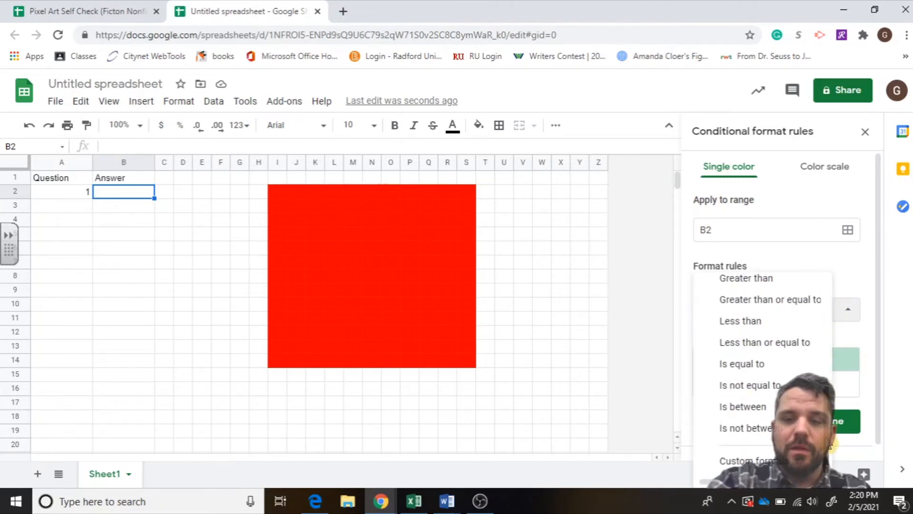
{"action": "left_click", "coordinate": [747, 461]}
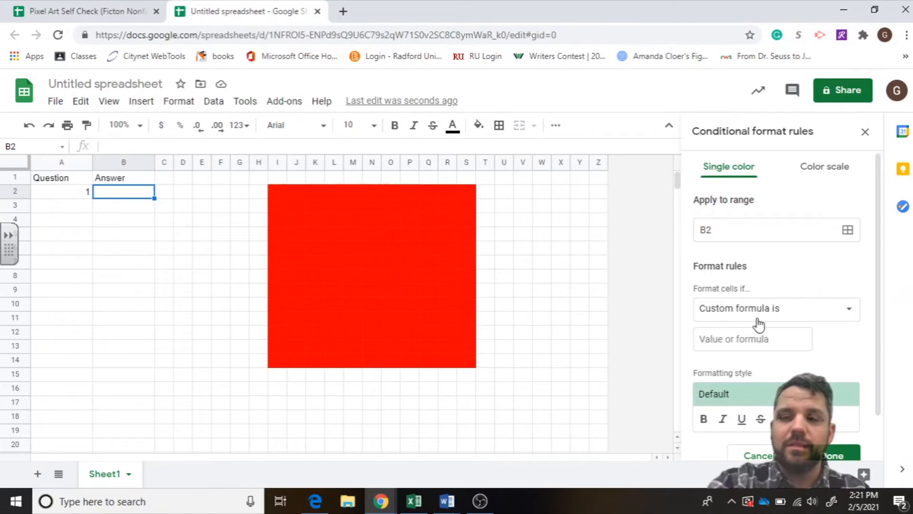
Enter =$B$2="A" as the custom formula of the conditional formatting rule.
{"action": "left_click", "coordinate": [766, 339]}
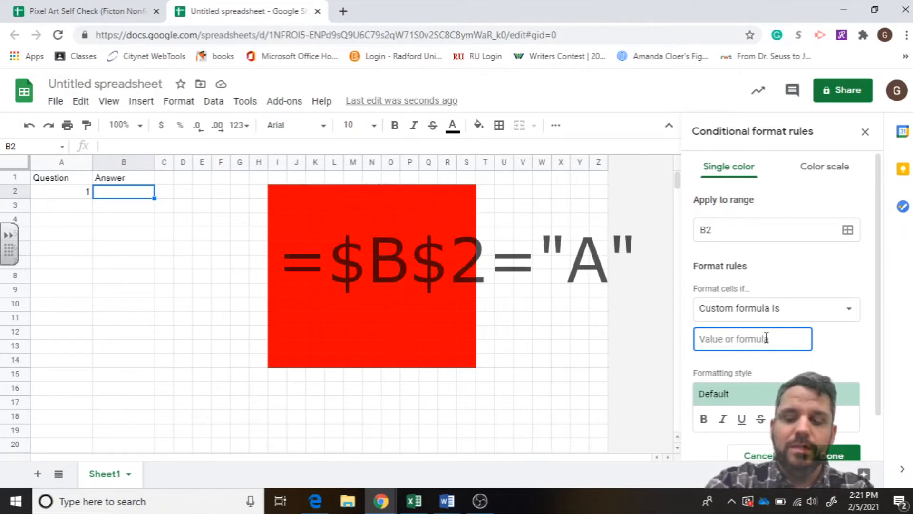
{"action": "type", "text": "=$"}
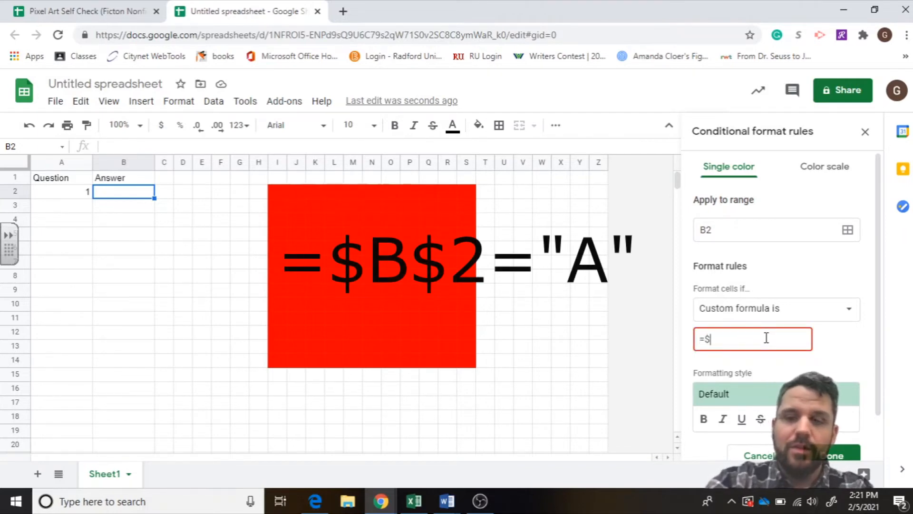
{"action": "type", "text": "B"}
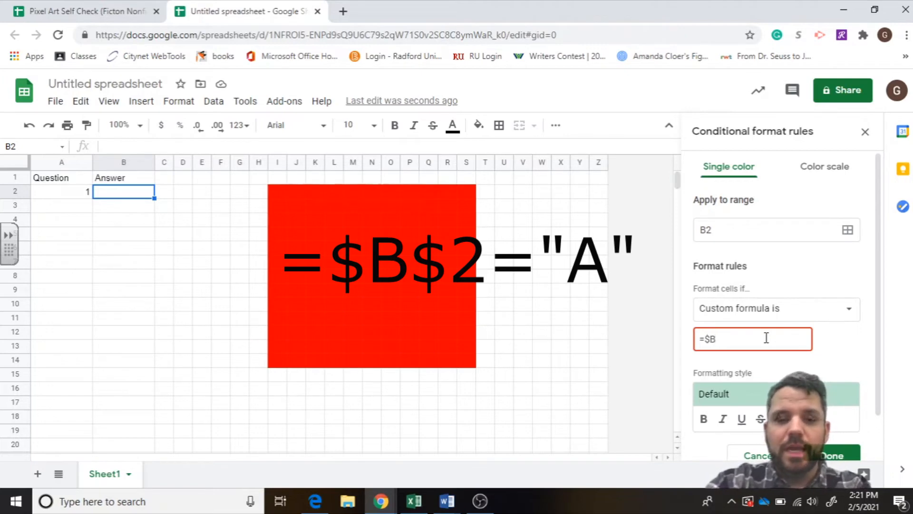
{"action": "type", "text": "$"}
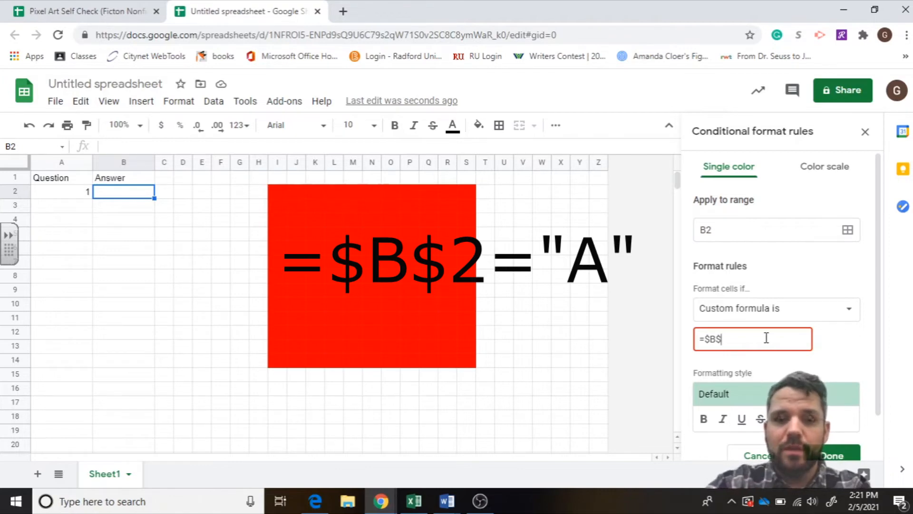
{"action": "type", "text": "2"}
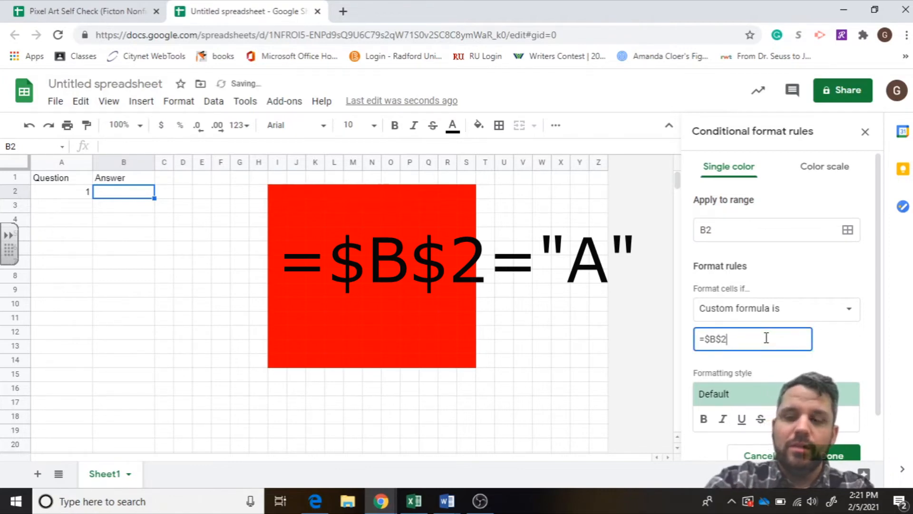
{"action": "type", "text": "="}
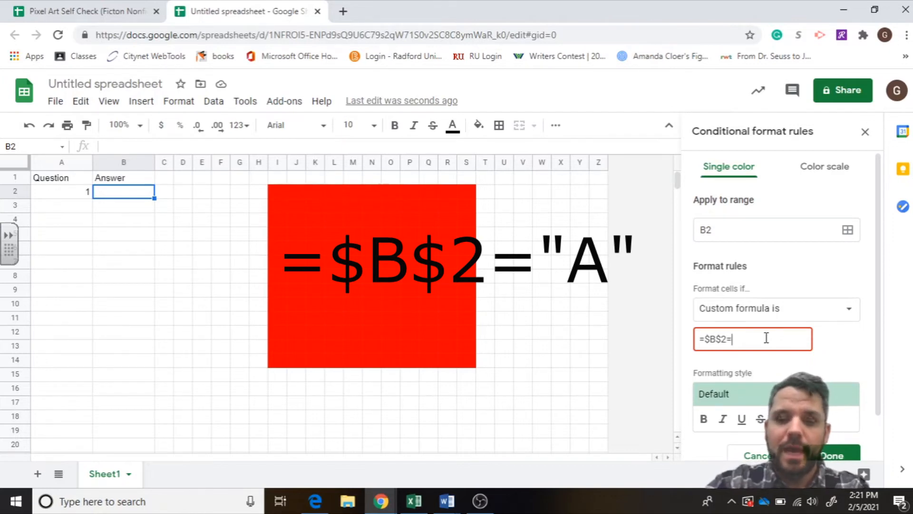
{"action": "type", "text": "\"A\""}
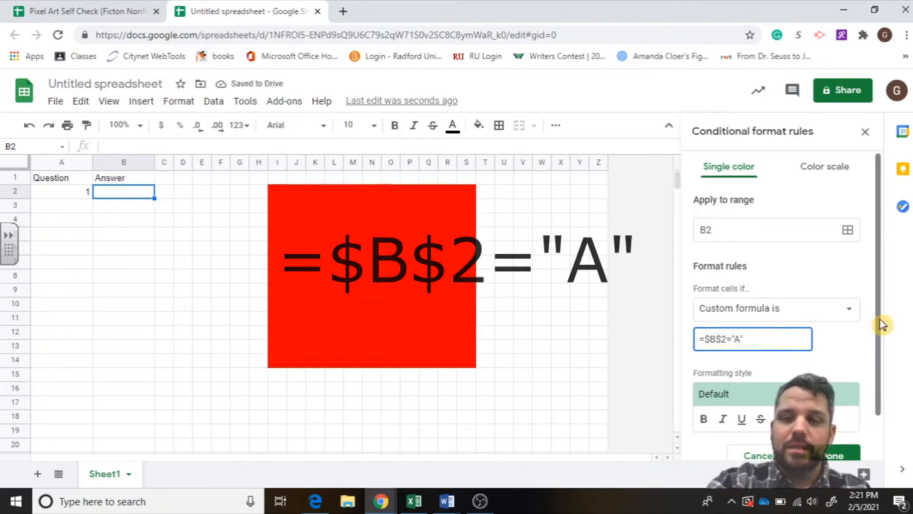
Set the fill color of the rule's formatting style to red.
{"action": "left_click_drag", "start_coordinate": [880, 322], "coordinate": [878, 367]}
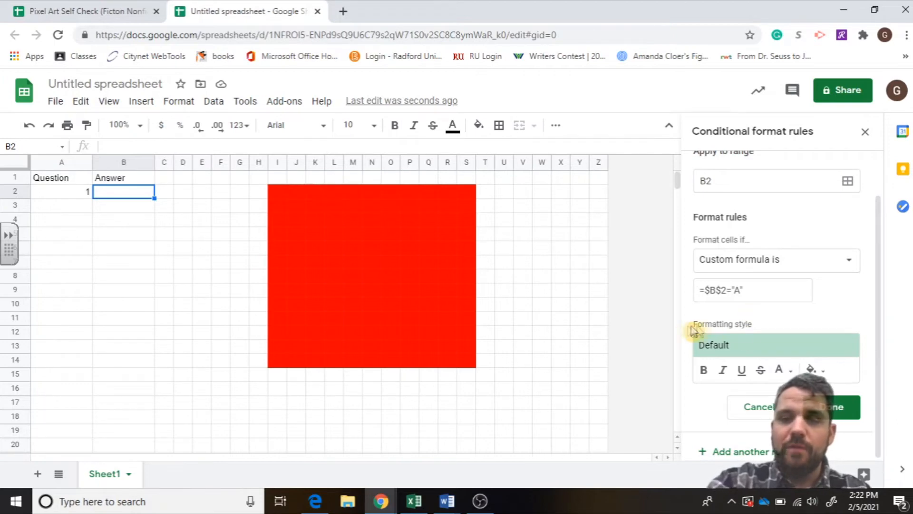
{"action": "left_click", "coordinate": [822, 373]}
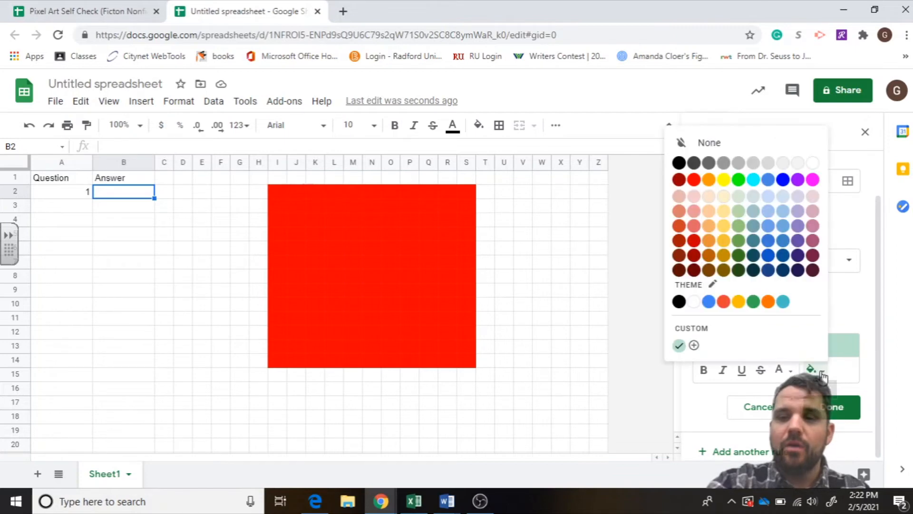
{"action": "left_click", "coordinate": [694, 180]}
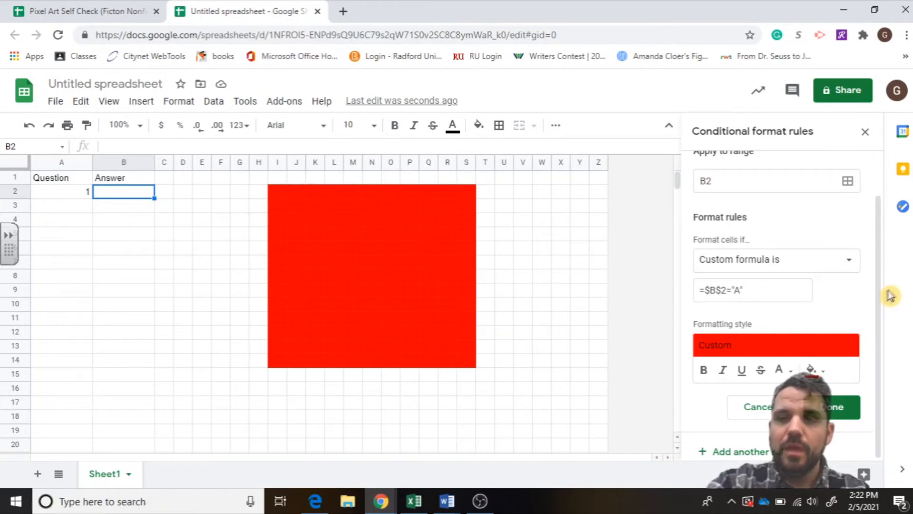
Extend the rule's range beyond B2 with the scattered picture cells K3, L5, N7, L10, P11, N12, R13, R7, P4 and S2.
{"action": "left_click_drag", "start_coordinate": [878, 300], "coordinate": [876, 259]}
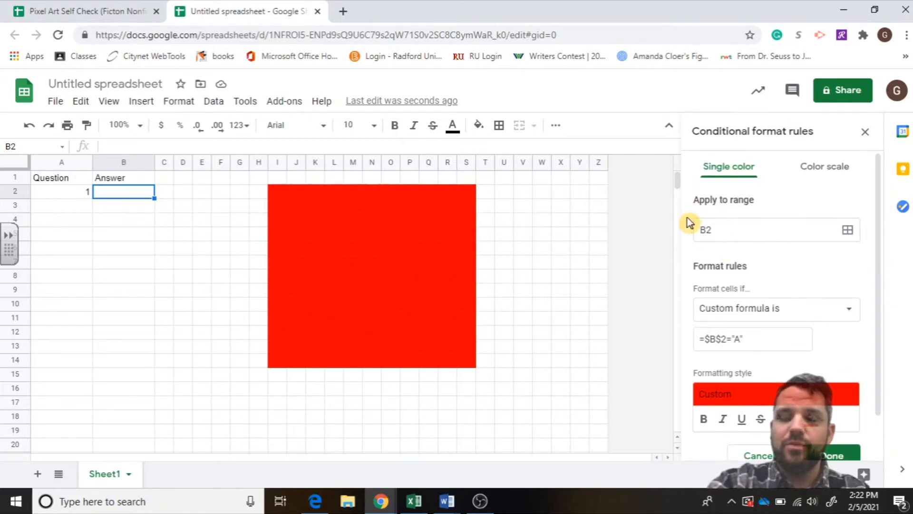
{"action": "left_click", "coordinate": [848, 229]}
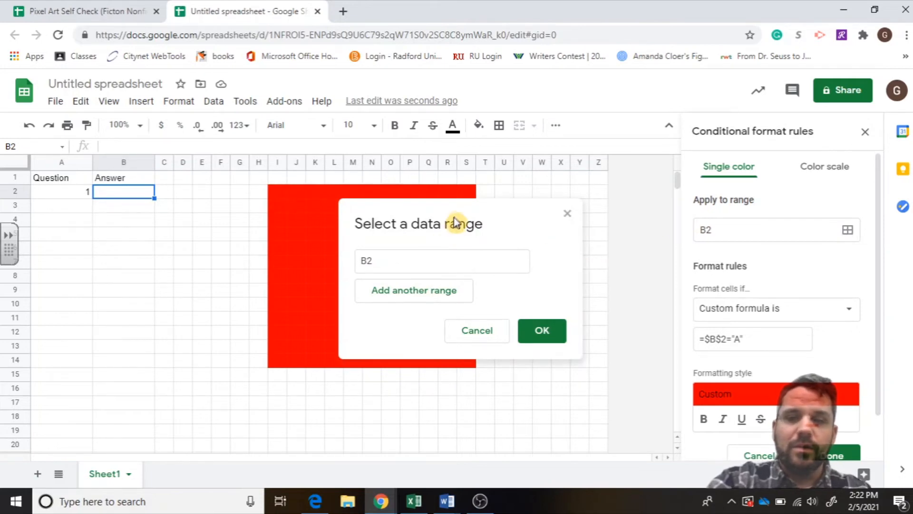
{"action": "left_click_drag", "start_coordinate": [490, 211], "coordinate": [609, 204]}
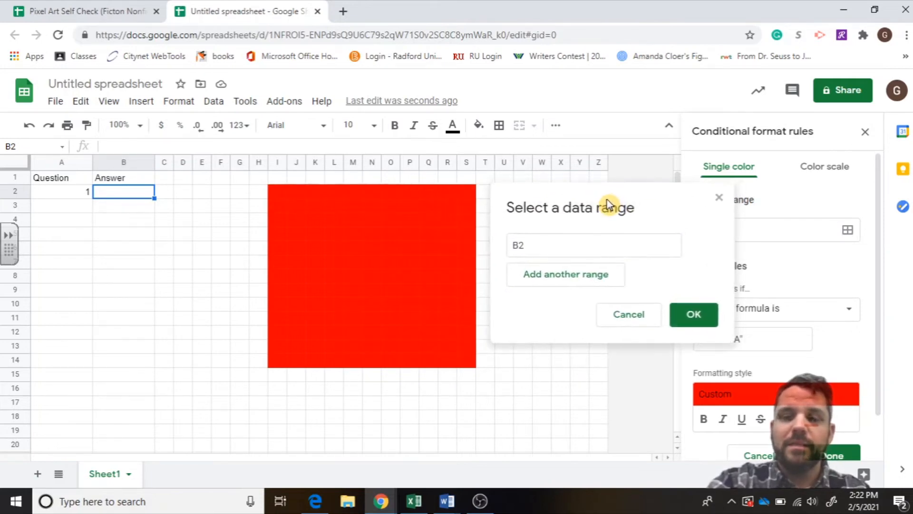
{"action": "left_click", "coordinate": [309, 210], "text": "ctrl"}
{"action": "left_click", "coordinate": [333, 238], "text": "ctrl"}
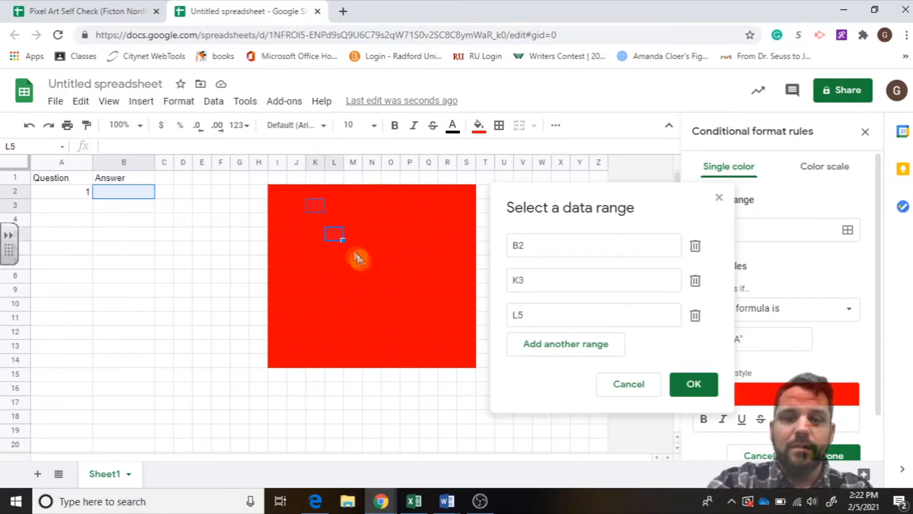
{"action": "left_click", "coordinate": [372, 266], "text": "ctrl"}
{"action": "left_click", "coordinate": [337, 304], "text": "ctrl"}
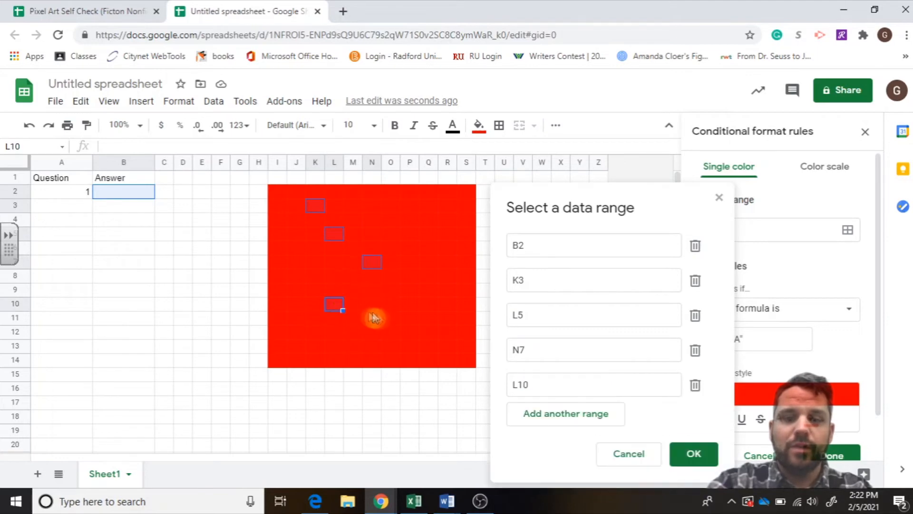
{"action": "left_click", "coordinate": [405, 320], "text": "ctrl"}
{"action": "left_click", "coordinate": [379, 334], "text": "ctrl"}
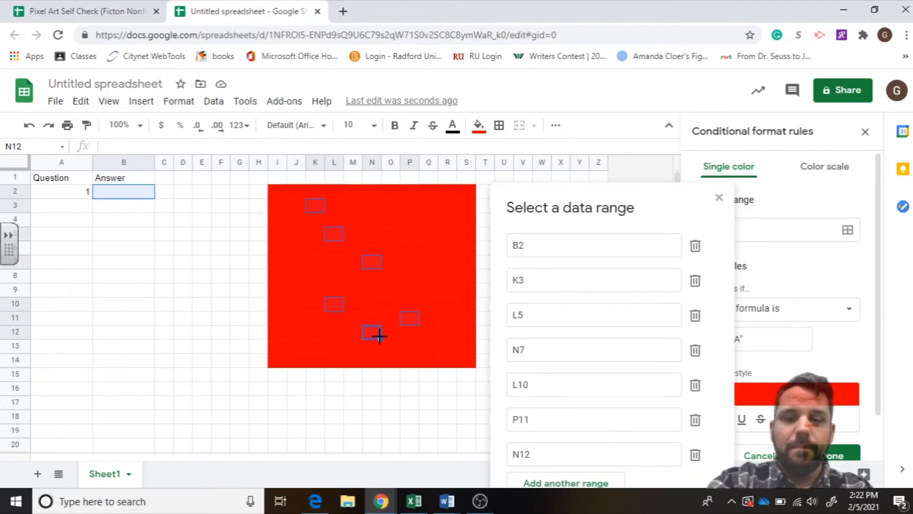
{"action": "left_click", "coordinate": [440, 349], "text": "ctrl"}
{"action": "left_click", "coordinate": [443, 260], "text": "ctrl"}
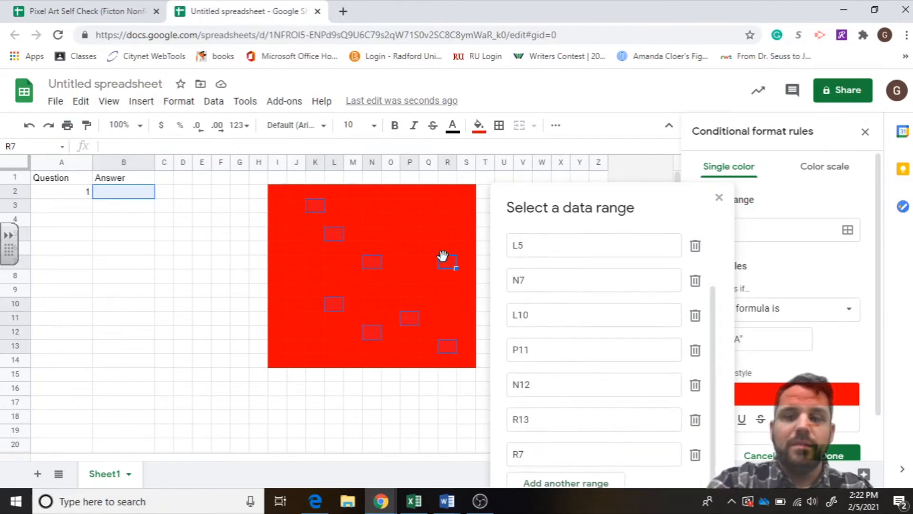
{"action": "left_click", "coordinate": [418, 220], "text": "ctrl"}
{"action": "left_click", "coordinate": [466, 196], "text": "ctrl"}
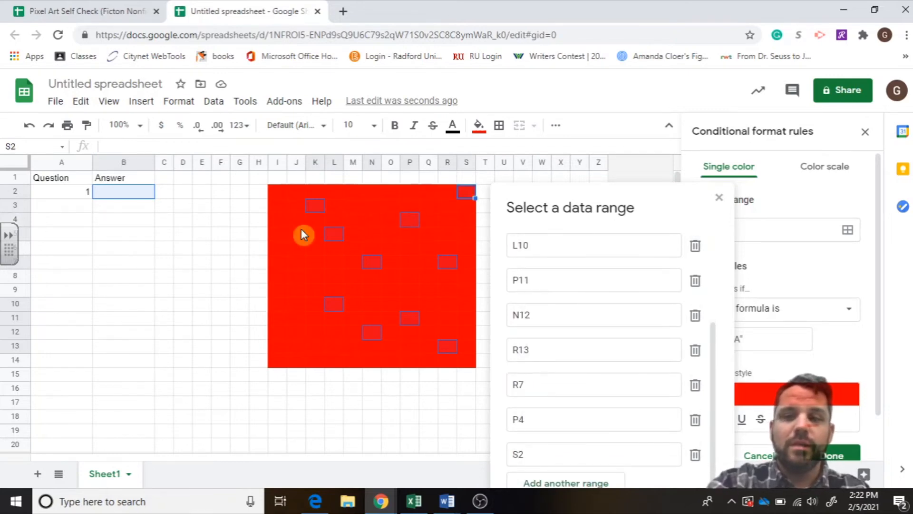
{"action": "left_click_drag", "start_coordinate": [670, 202], "coordinate": [666, 102]}
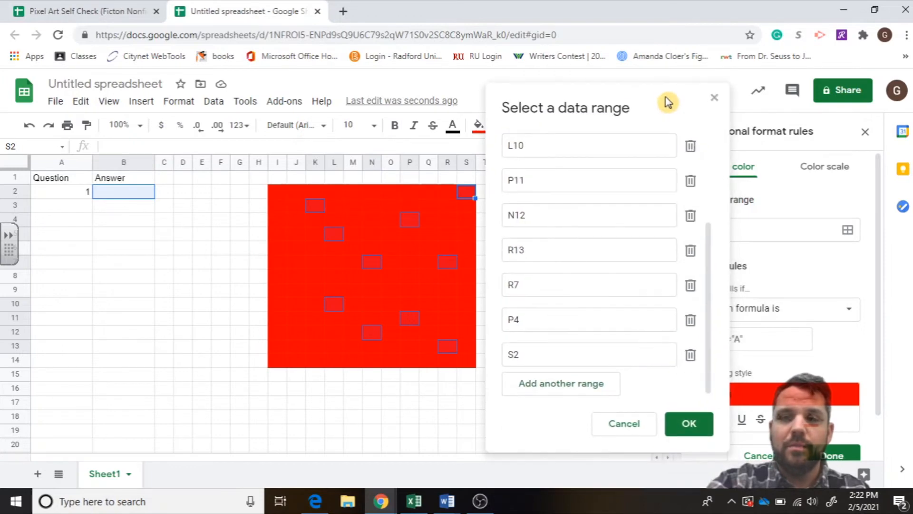
{"action": "left_click", "coordinate": [689, 424]}
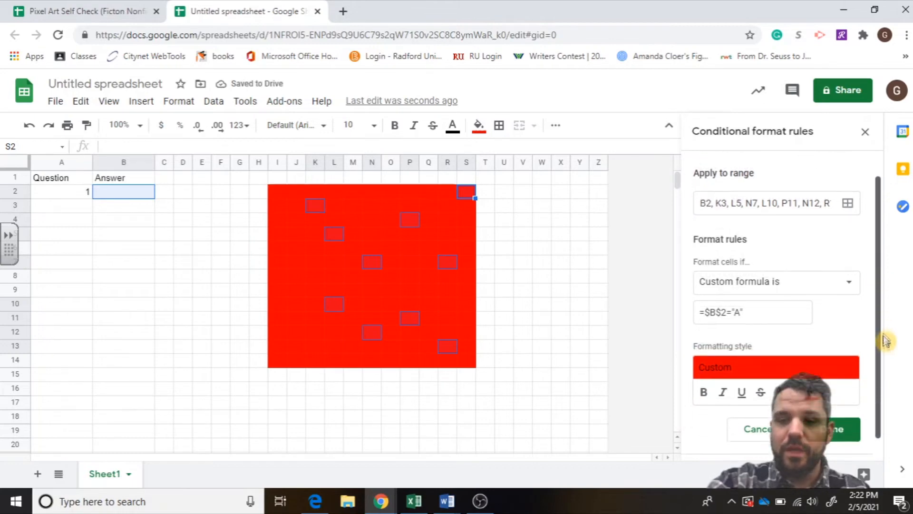
Save the conditional formatting rule and reset the fill color of the cells selected for it.
{"action": "left_click_drag", "start_coordinate": [881, 305], "coordinate": [881, 348]}
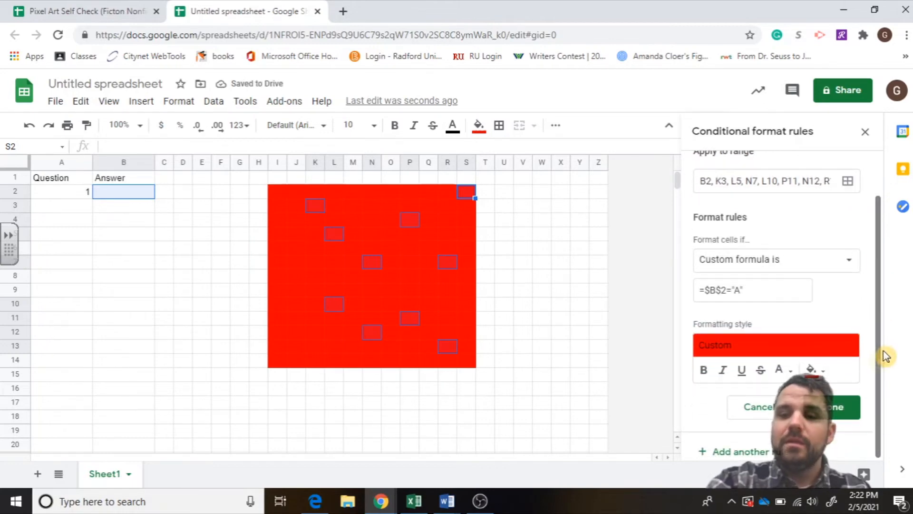
{"action": "left_click", "coordinate": [838, 413]}
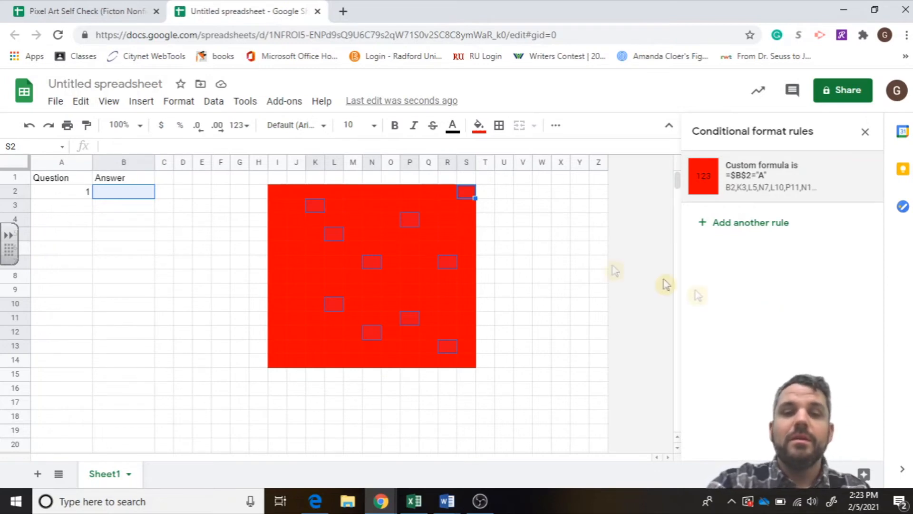
{"action": "left_click", "coordinate": [480, 126]}
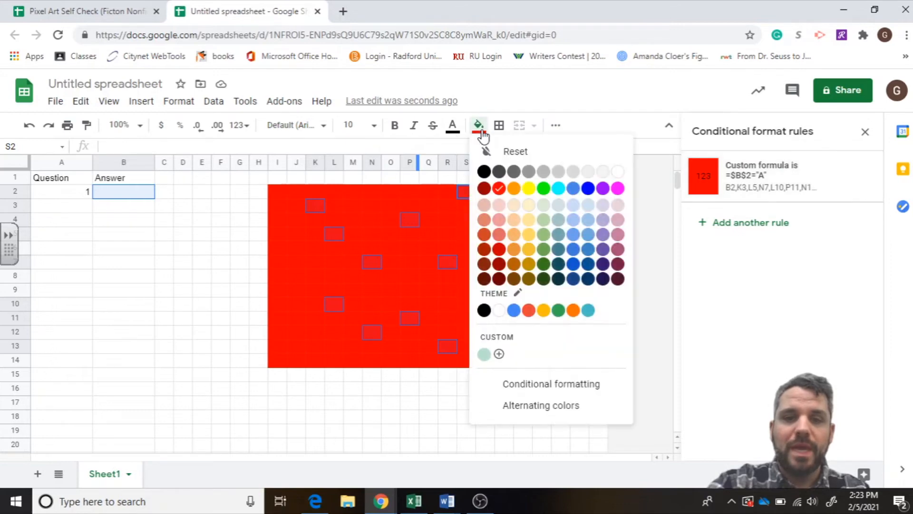
{"action": "left_click", "coordinate": [521, 153]}
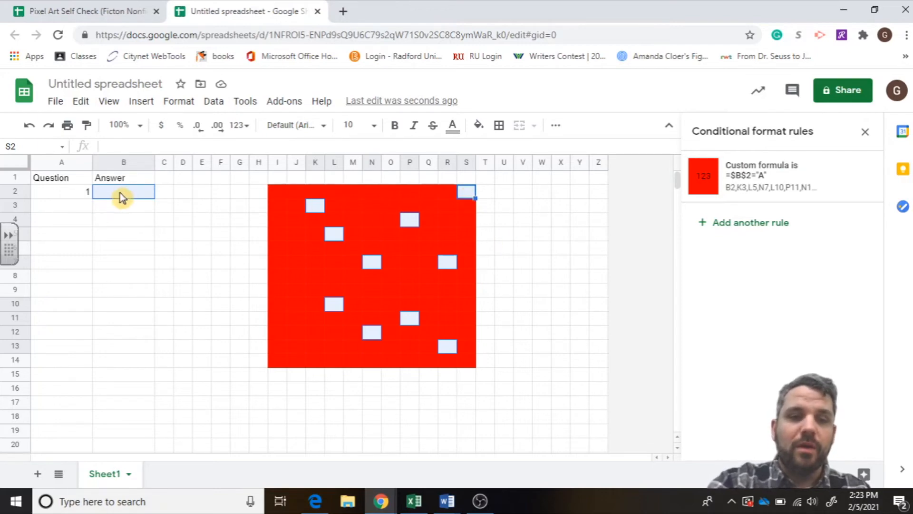
Number the second question as 2 in cell A3.
{"action": "left_click", "coordinate": [84, 208]}
{"action": "type", "text": "2"}
{"action": "left_click", "coordinate": [138, 208]}
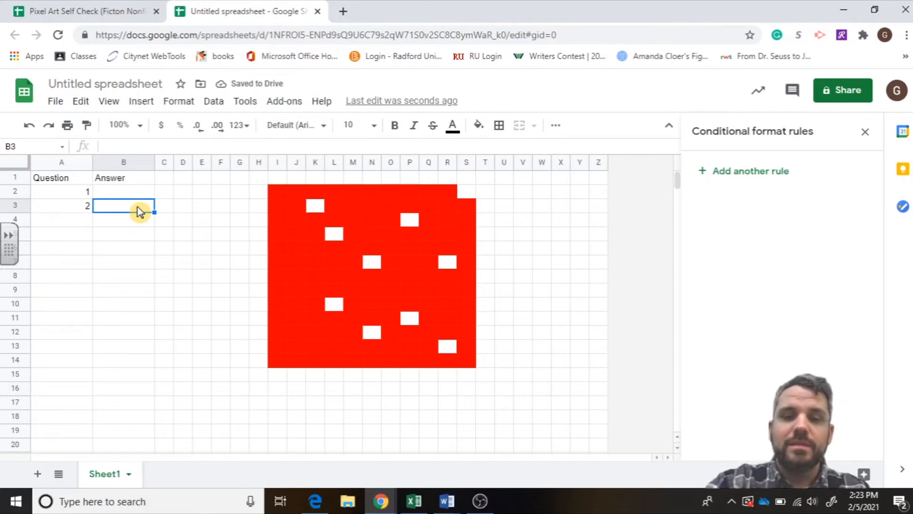
Add a conditional formatting rule for answer cell B3 with the custom formula =$B$3="B".
{"action": "left_click", "coordinate": [762, 174]}
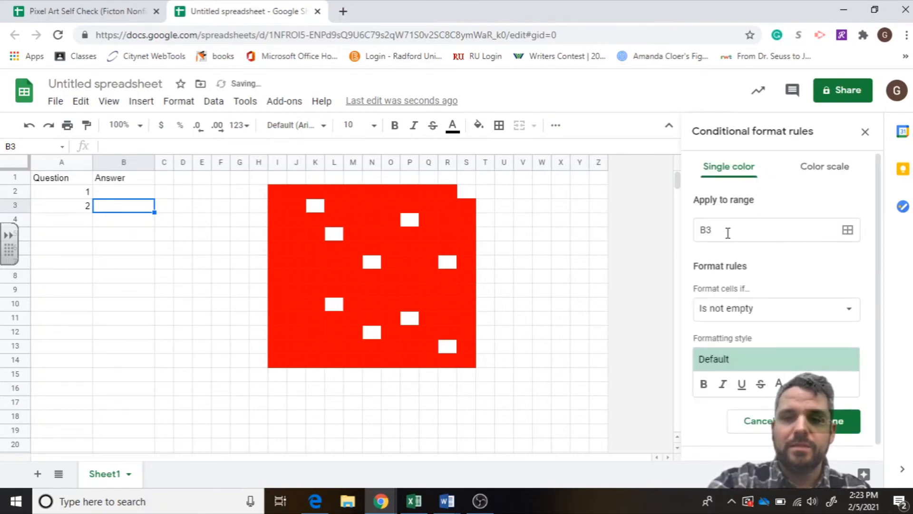
{"action": "left_click", "coordinate": [785, 309]}
{"action": "scroll", "coordinate": [828, 302], "scroll_direction": "down", "scroll_amount": 5}
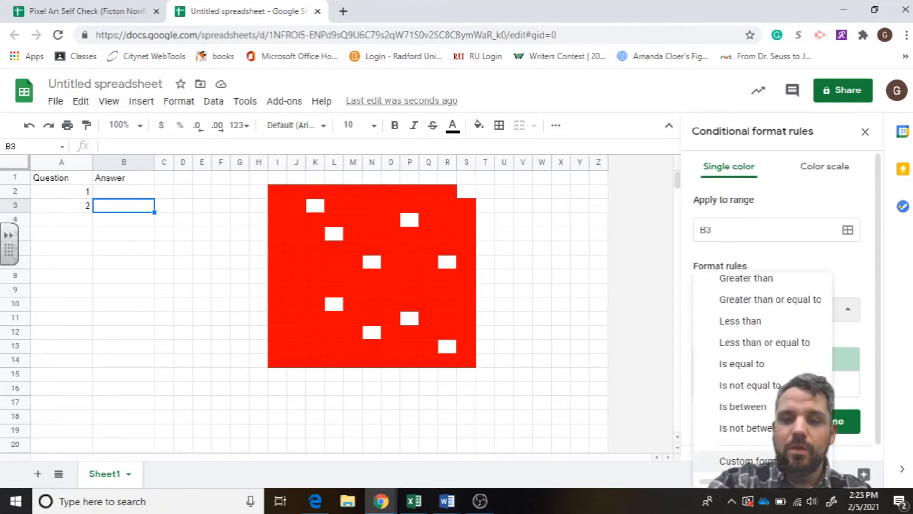
{"action": "left_click", "coordinate": [747, 461]}
{"action": "left_click", "coordinate": [736, 339]}
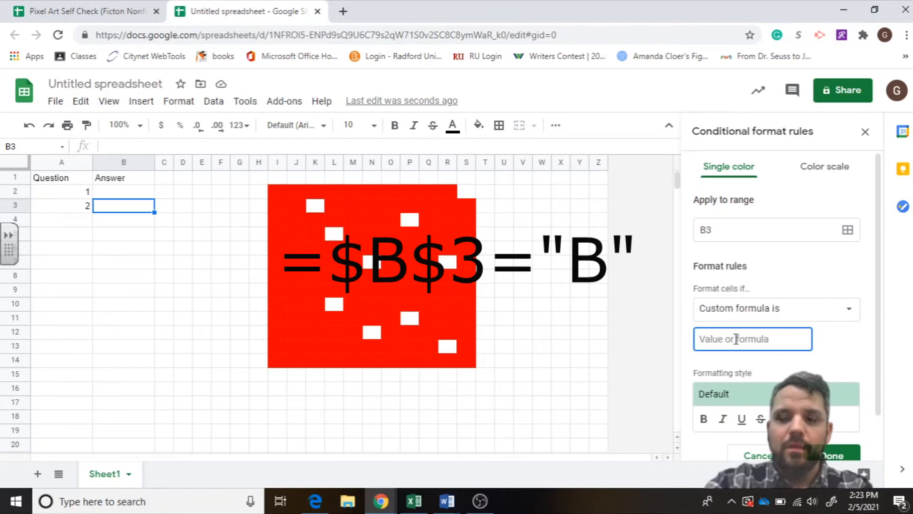
{"action": "type", "text": "="}
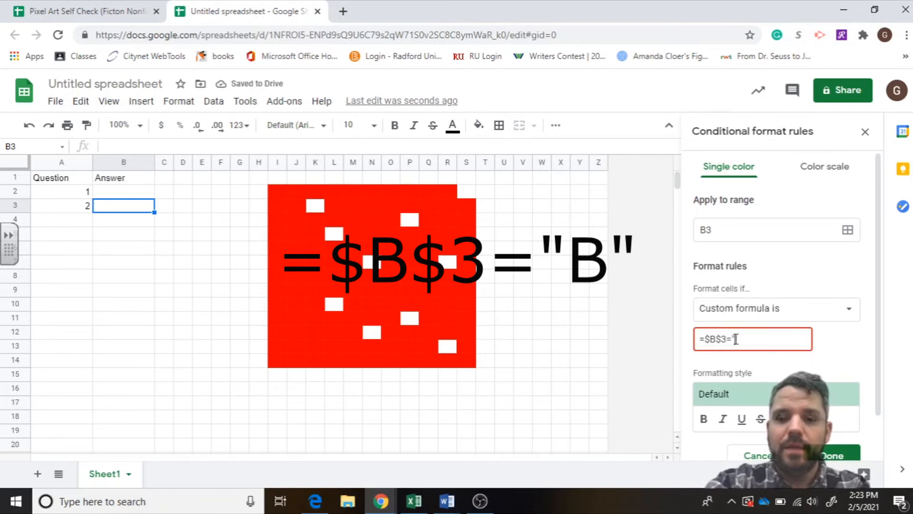
{"action": "type", "text": "\"B"}
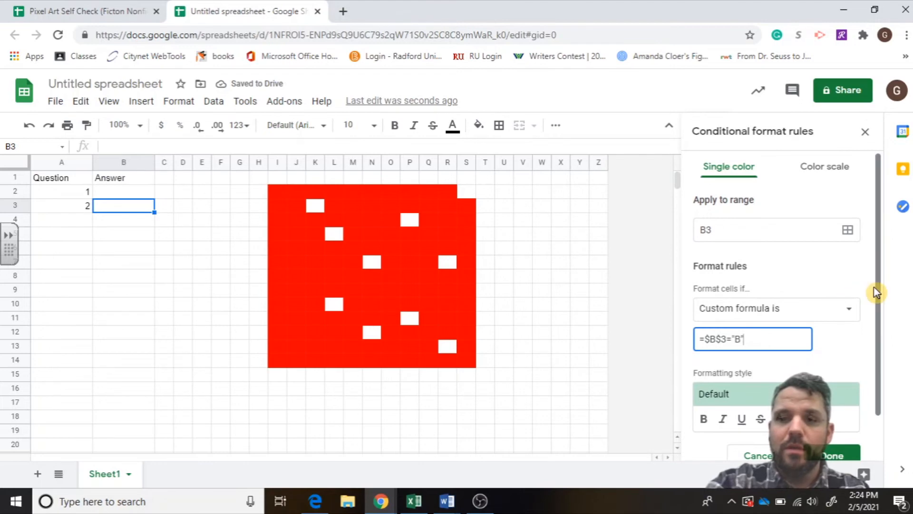
Set the fill color of the B3 rule's formatting style to red.
{"action": "left_click_drag", "start_coordinate": [876, 296], "coordinate": [881, 351]}
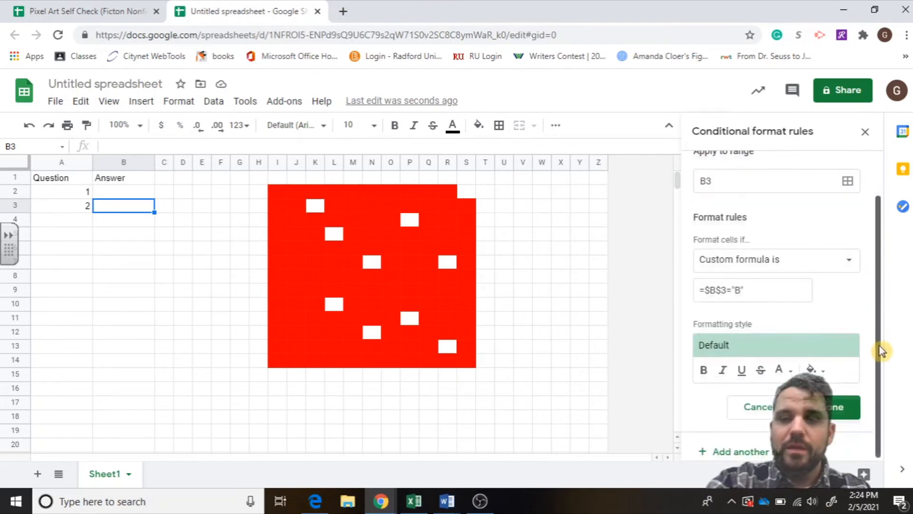
{"action": "left_click", "coordinate": [819, 370]}
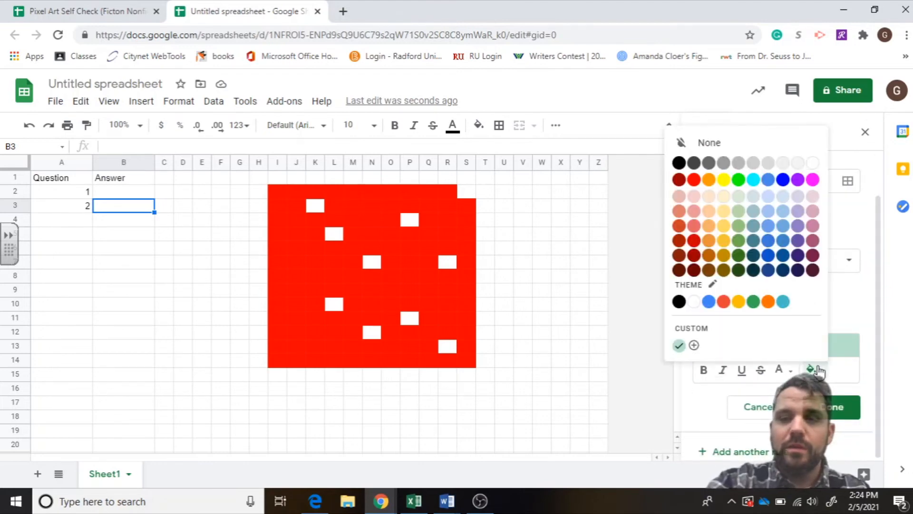
{"action": "left_click", "coordinate": [696, 182]}
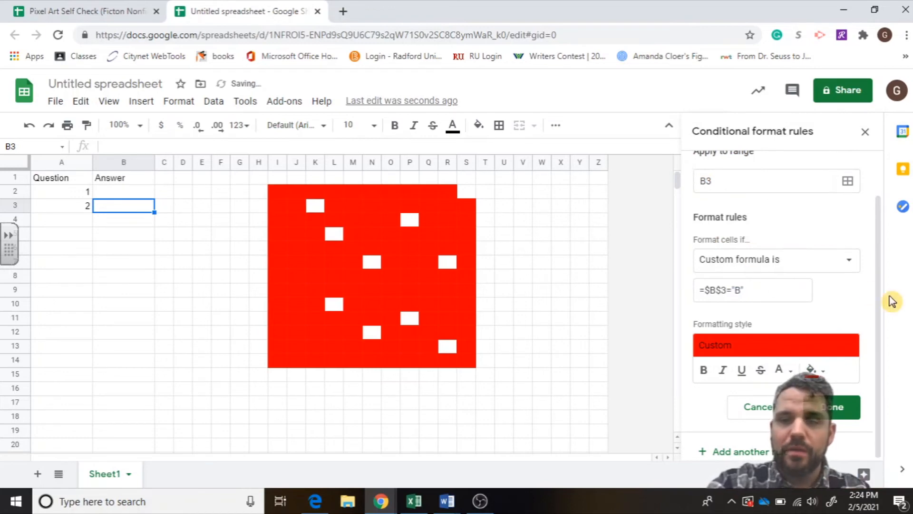
Extend the rule's range beyond B3 with the picture cells I3, I6, L9, J11, O9, N4 and P3.
{"action": "left_click_drag", "start_coordinate": [882, 316], "coordinate": [878, 265]}
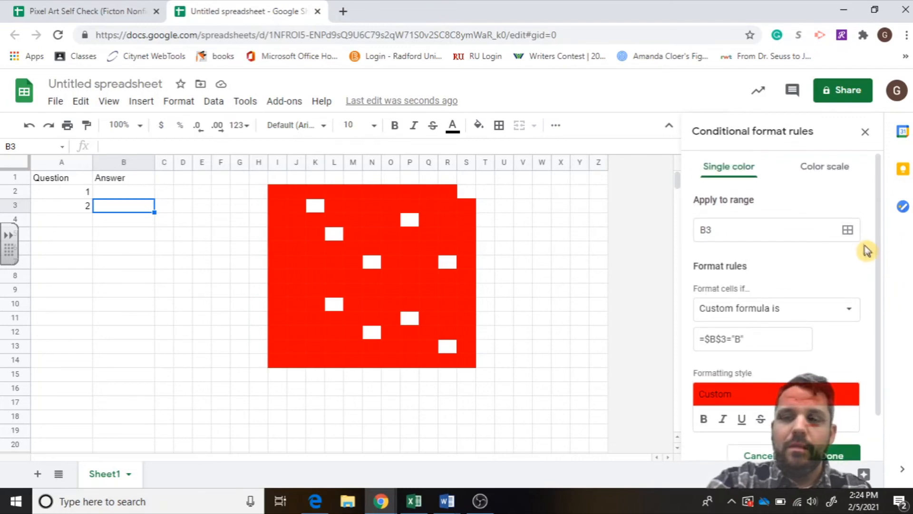
{"action": "left_click", "coordinate": [848, 231]}
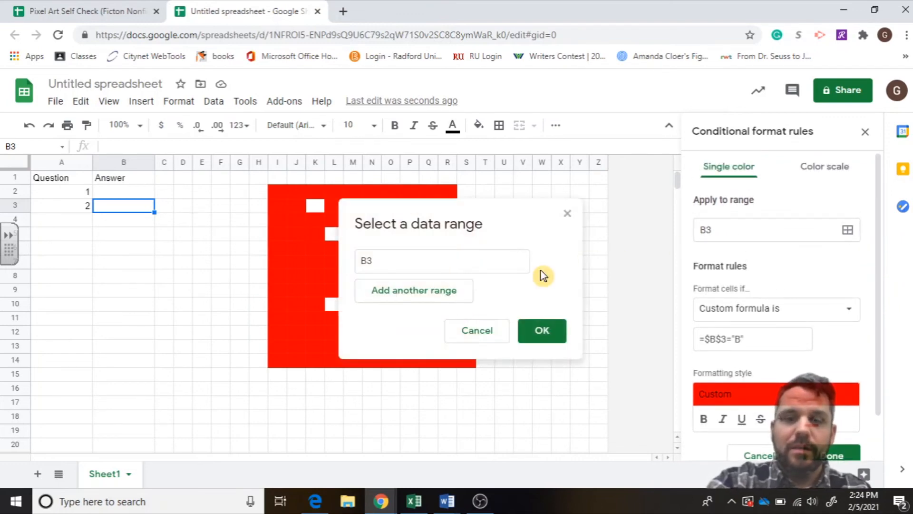
{"action": "left_click_drag", "start_coordinate": [498, 213], "coordinate": [639, 193]}
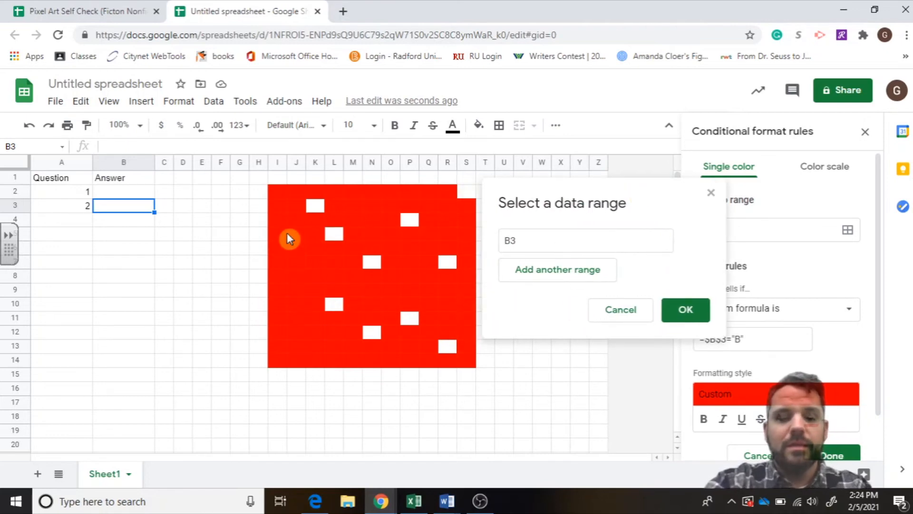
{"action": "left_click", "coordinate": [278, 205]}
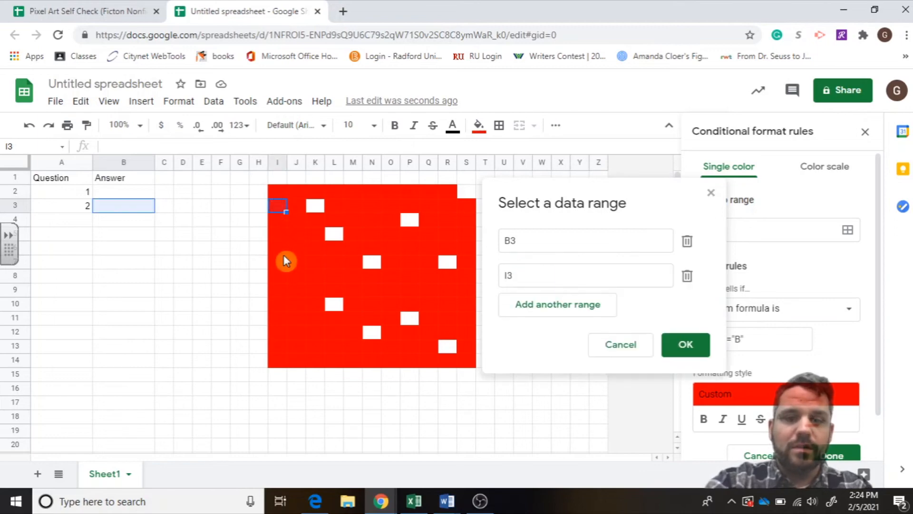
{"action": "left_click", "coordinate": [282, 248]}
{"action": "left_click", "coordinate": [333, 288]}
{"action": "left_click", "coordinate": [298, 318]}
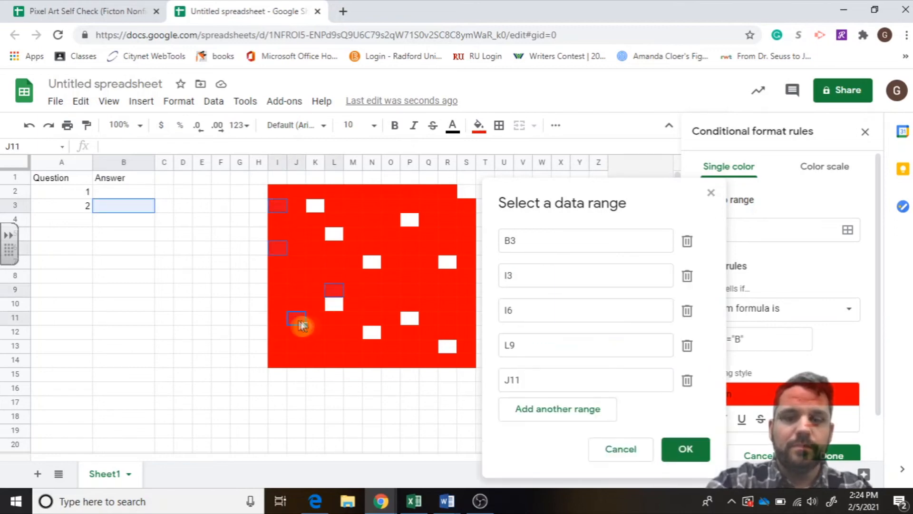
{"action": "left_click", "coordinate": [388, 290]}
{"action": "left_click", "coordinate": [373, 220]}
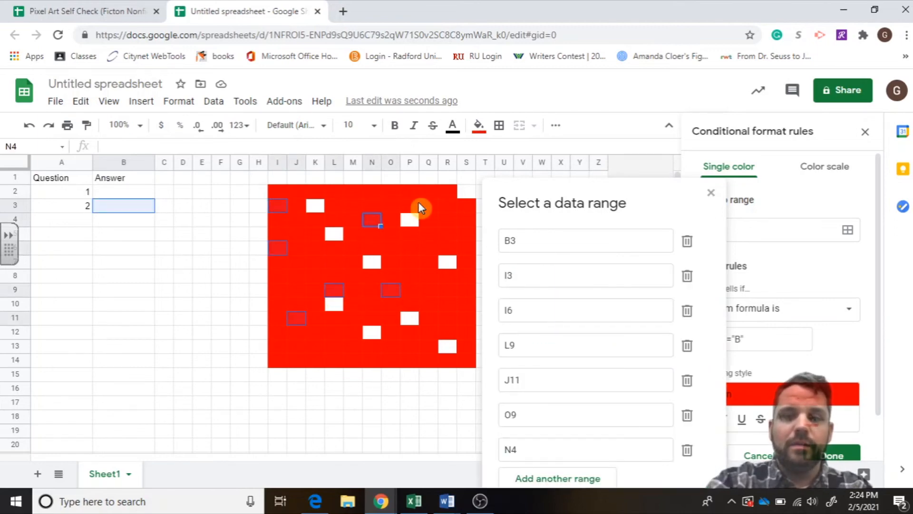
{"action": "left_click", "coordinate": [419, 203]}
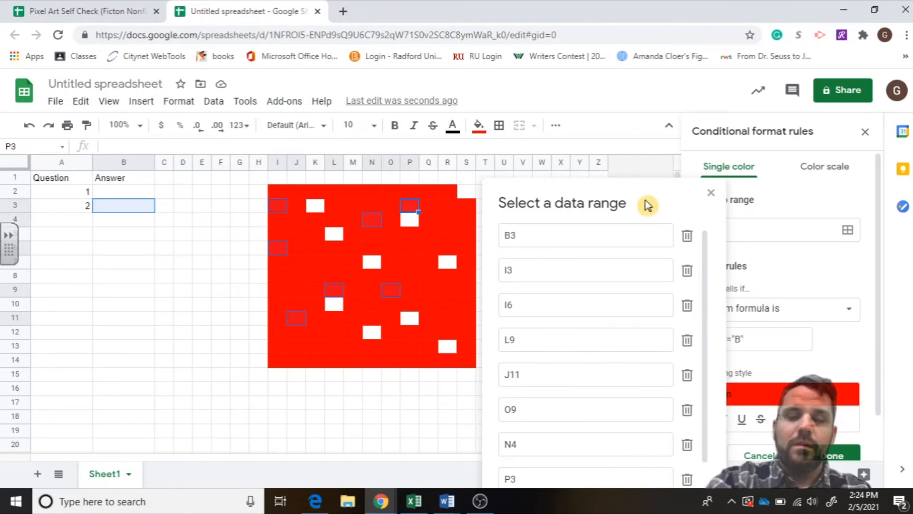
{"action": "left_click_drag", "start_coordinate": [647, 206], "coordinate": [620, 106]}
{"action": "left_click", "coordinate": [661, 421]}
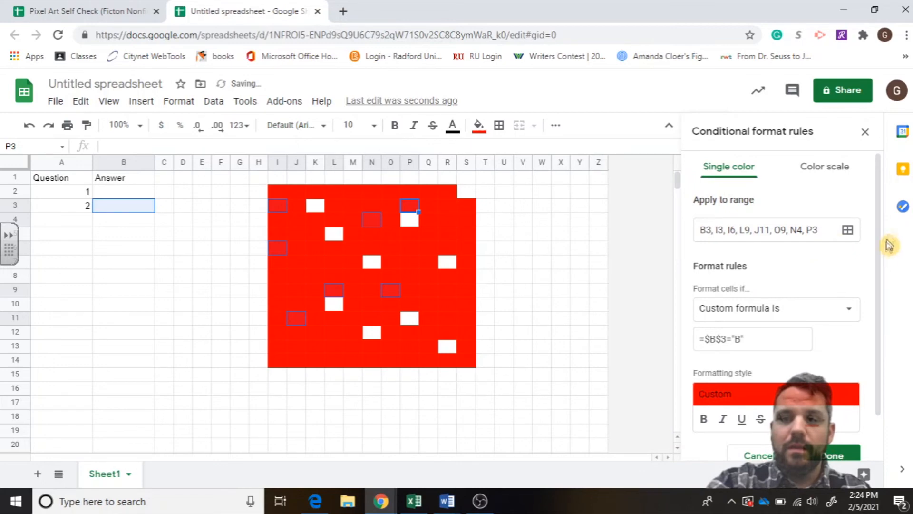
Save the B3 rule, reset the fill color of the cells selected for it and deselect them.
{"action": "scroll", "coordinate": [883, 257], "scroll_direction": "down", "scroll_amount": 2}
{"action": "left_click", "coordinate": [832, 409]}
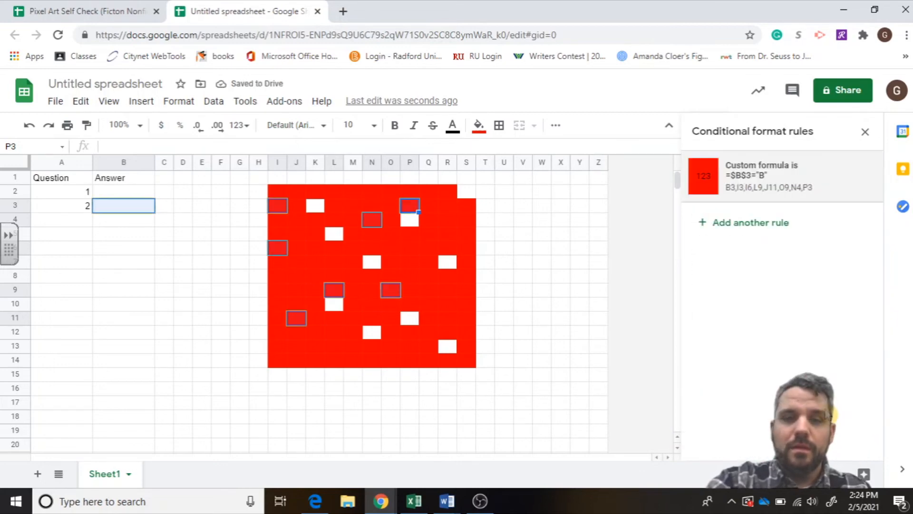
{"action": "left_click", "coordinate": [479, 127]}
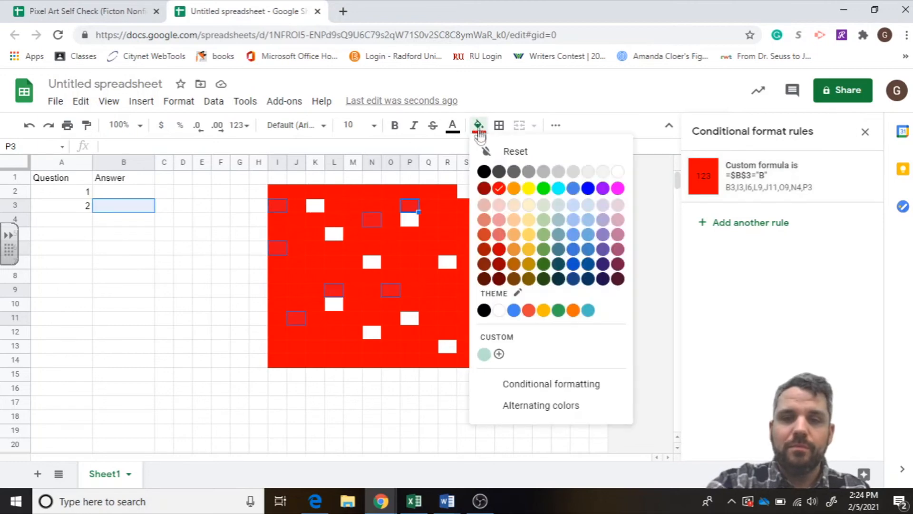
{"action": "left_click", "coordinate": [507, 152]}
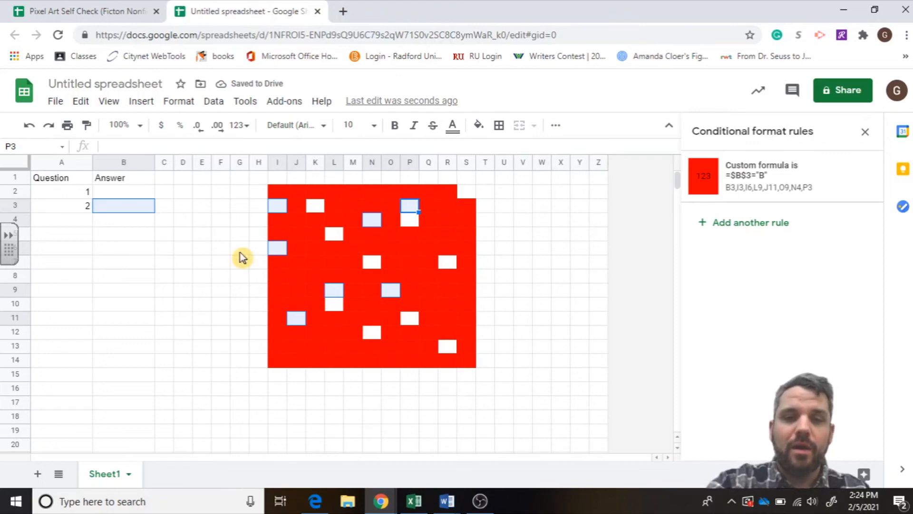
{"action": "left_click", "coordinate": [657, 297]}
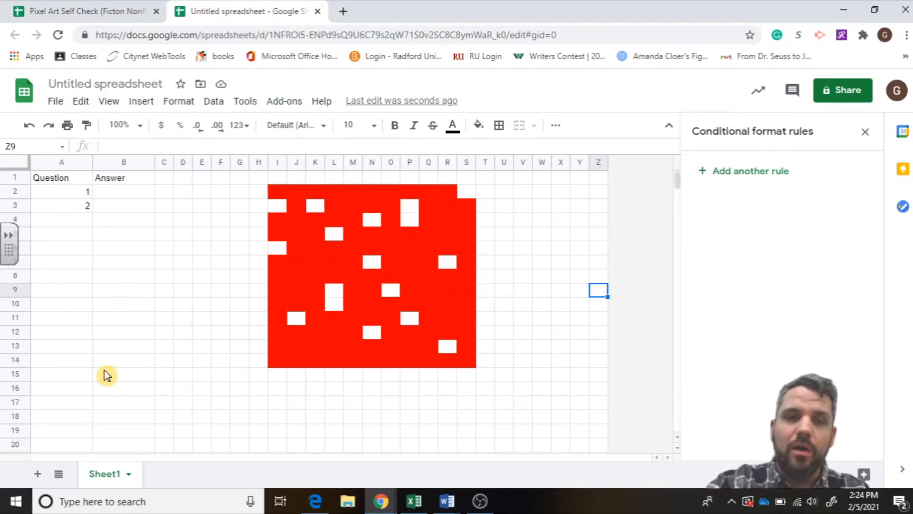
Test both rules by entering the answers A in cell B2 and B in cell B3.
{"action": "left_click", "coordinate": [113, 181]}
{"action": "left_click", "coordinate": [129, 195]}
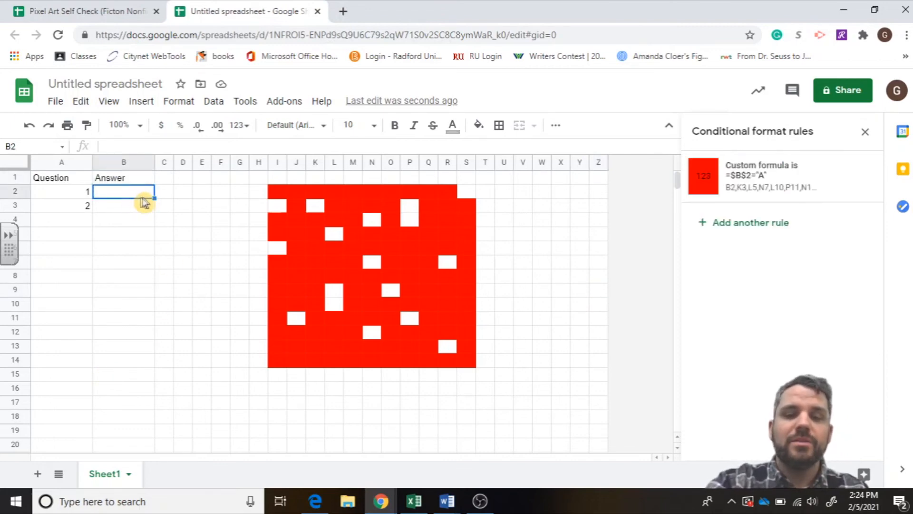
{"action": "type", "text": "A"}
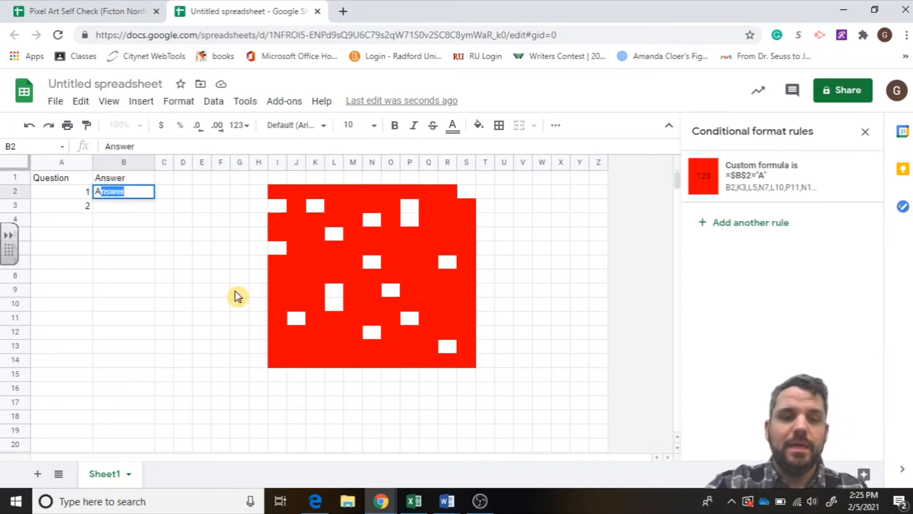
{"action": "key", "text": "Delete"}
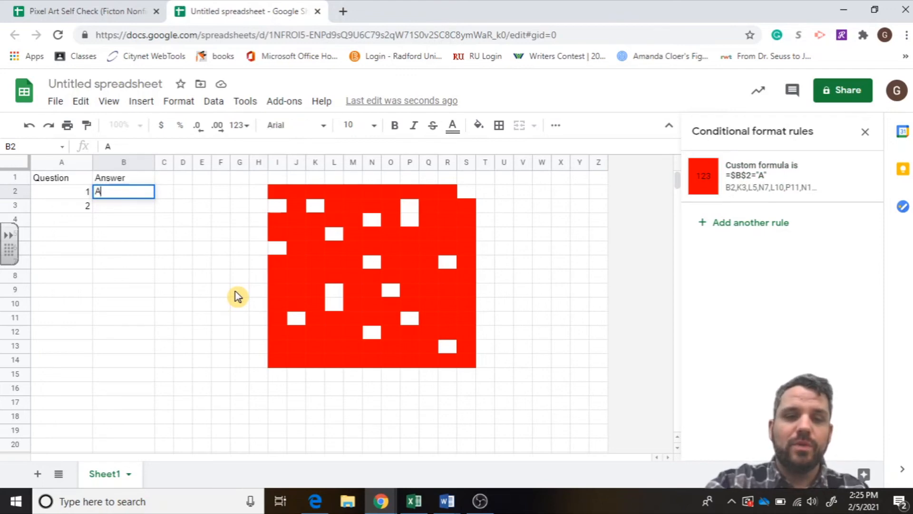
{"action": "key", "text": "Return"}
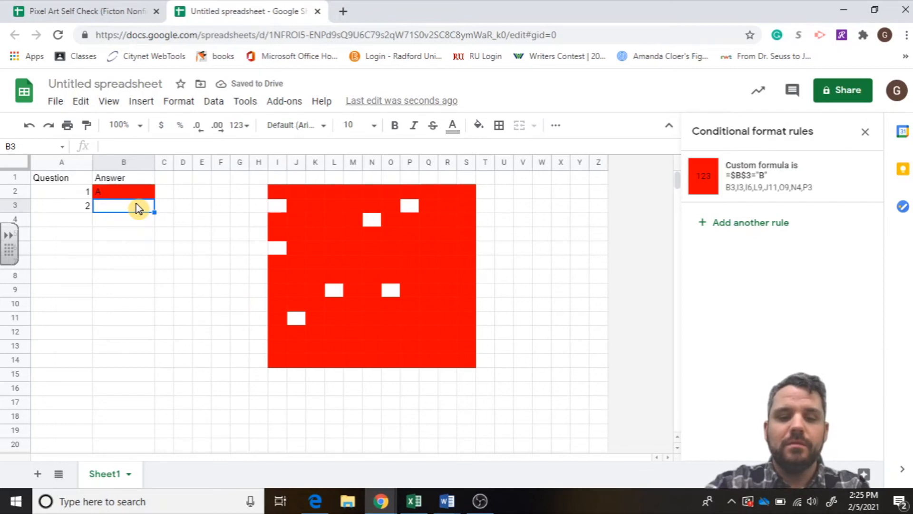
{"action": "type", "text": "B"}
{"action": "key", "text": "Return"}
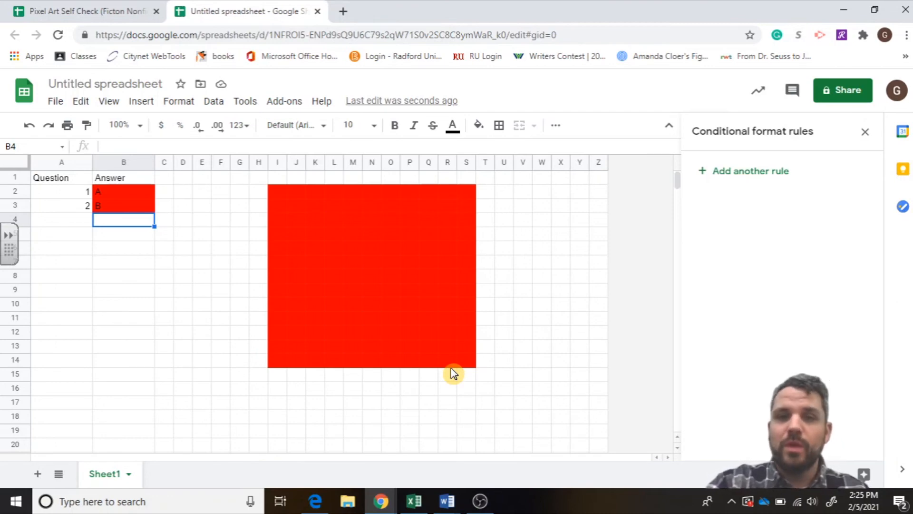
Look at the answers in the finished Pixel Art Self Check quiz and return to the untitled spreadsheet.
{"action": "left_click", "coordinate": [94, 11]}
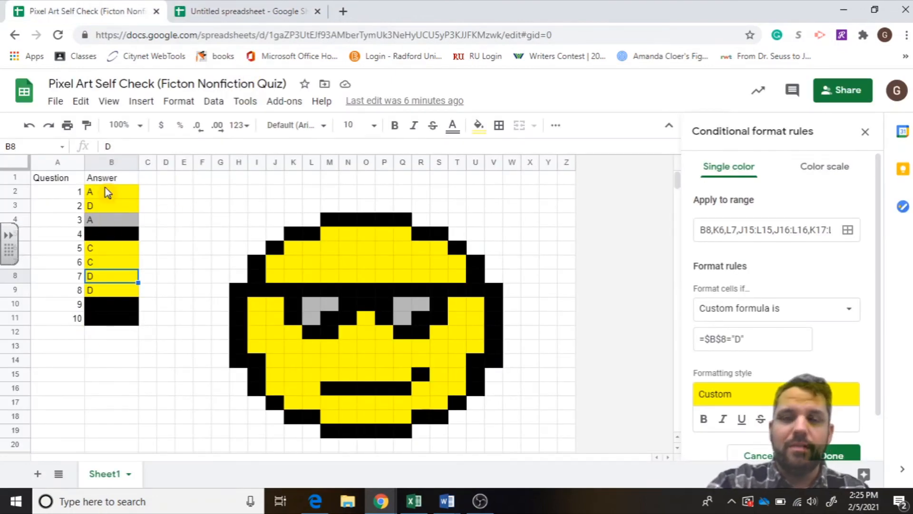
{"action": "left_click", "coordinate": [241, 12]}
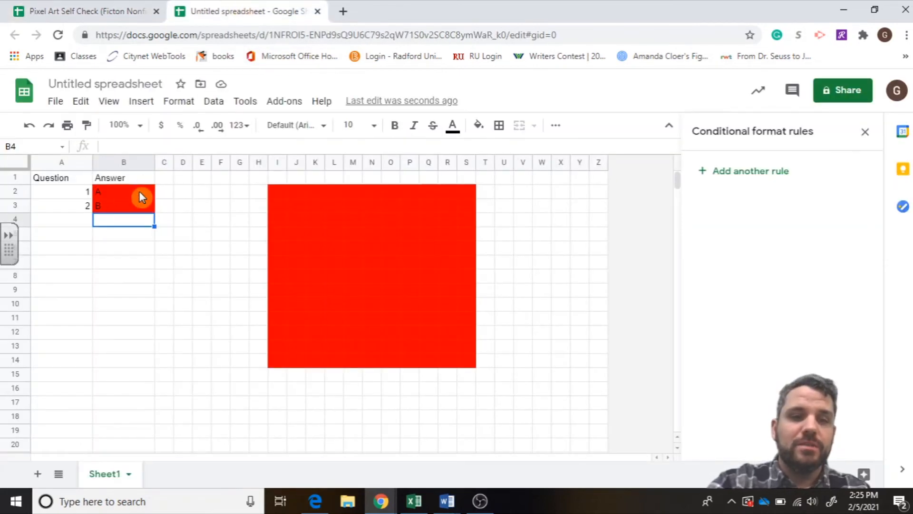
Change the custom formula of the rule on answer cell B2 to =$B$2="idiom".
{"action": "left_click", "coordinate": [127, 191]}
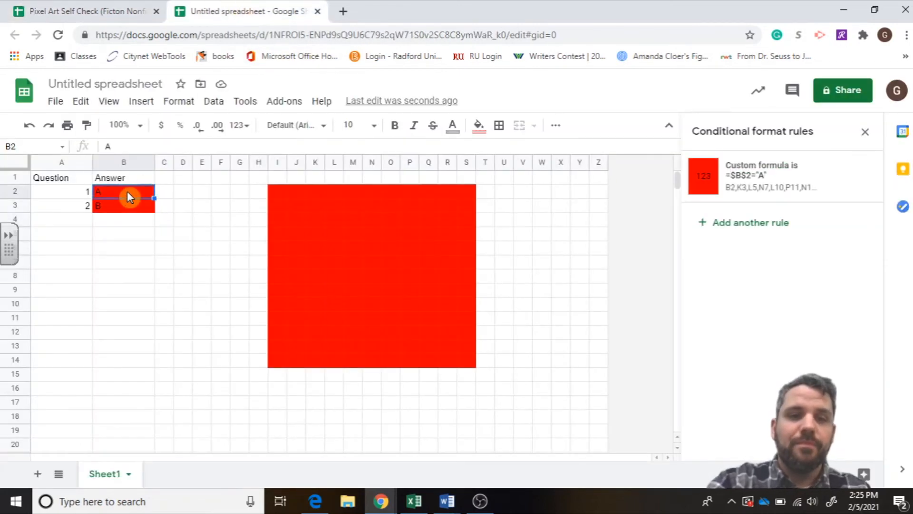
{"action": "left_click", "coordinate": [752, 175]}
{"action": "left_click", "coordinate": [766, 340]}
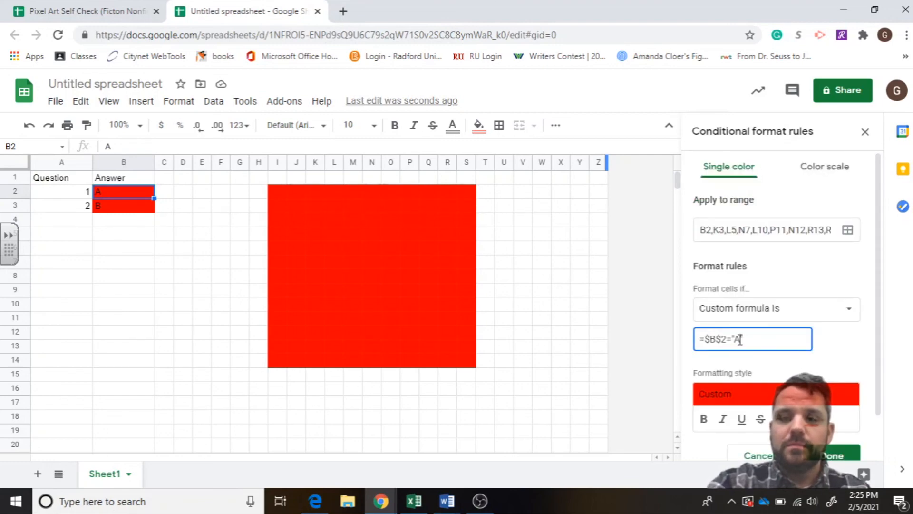
{"action": "key", "text": "BackSpace"}
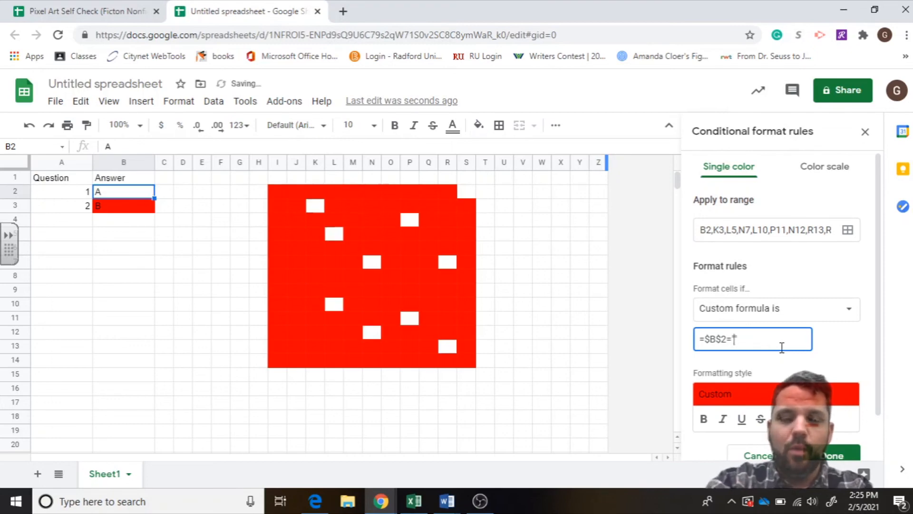
{"action": "type", "text": "idiom"}
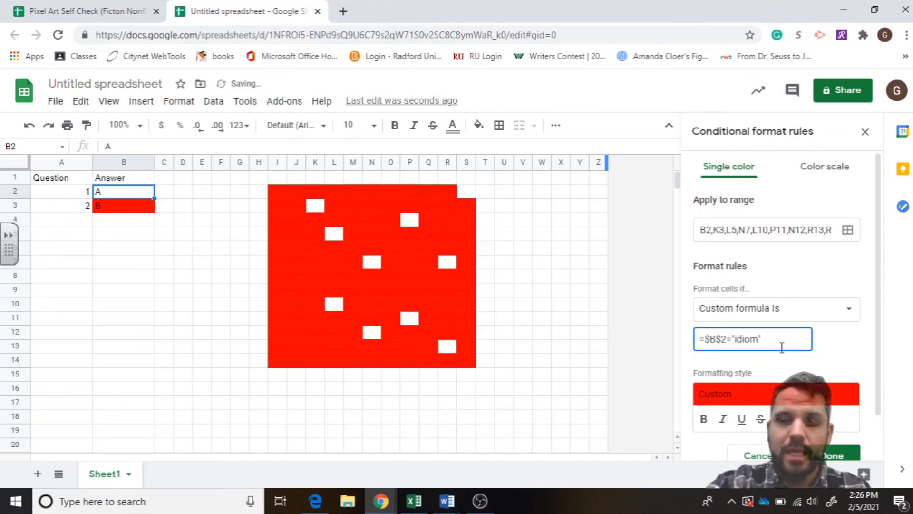
Replace the question number in A2 with the scrambled word mdiio and clear the answer in B2.
{"action": "left_click", "coordinate": [73, 193]}
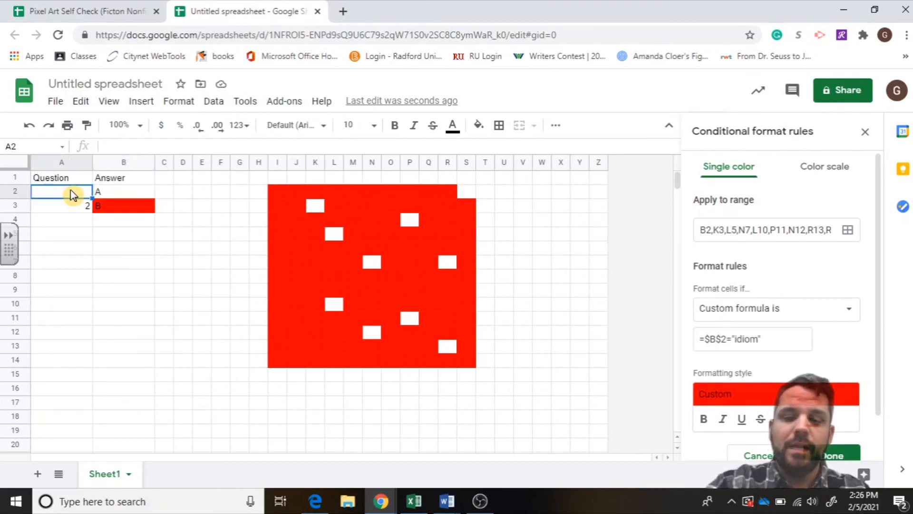
{"action": "type", "text": "m"}
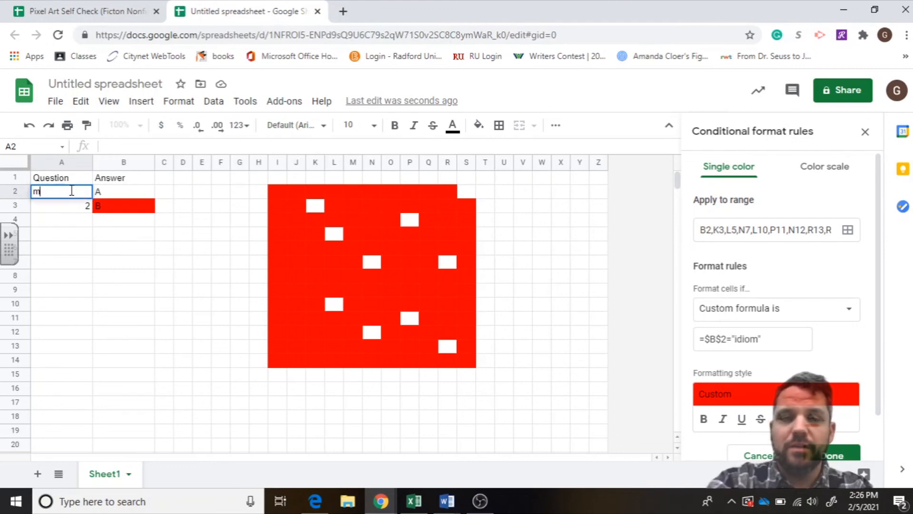
{"action": "type", "text": "diio"}
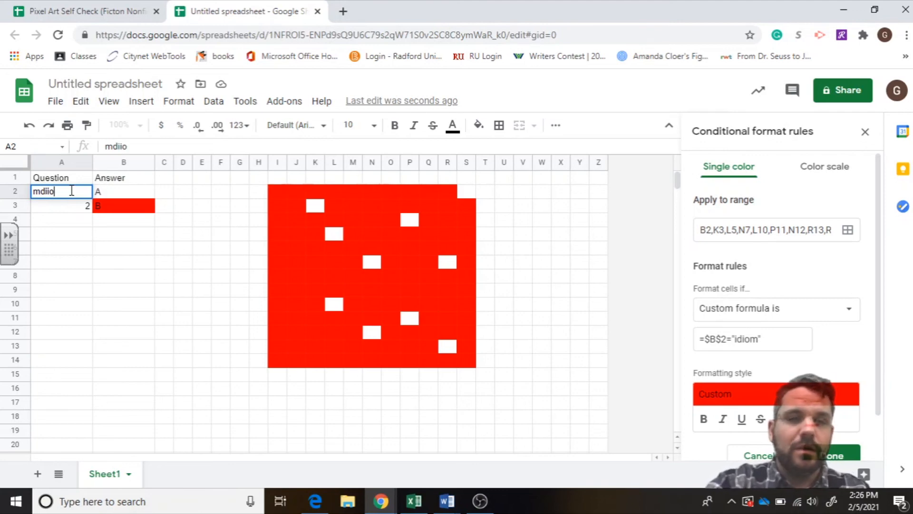
{"action": "left_click", "coordinate": [117, 195]}
{"action": "key", "text": "Delete"}
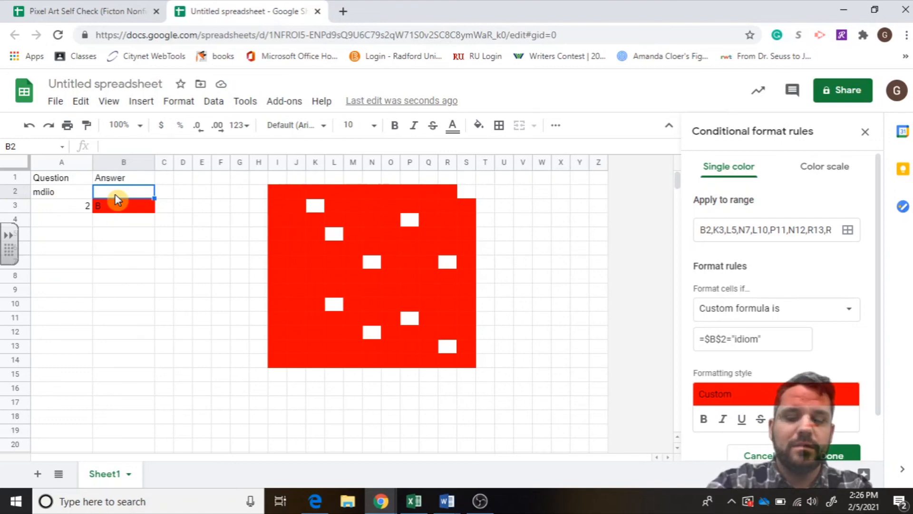
Test the answer rule by entering idio and then idiom in B2, finish editing the rule, and clear the answer.
{"action": "type", "text": "idio"}
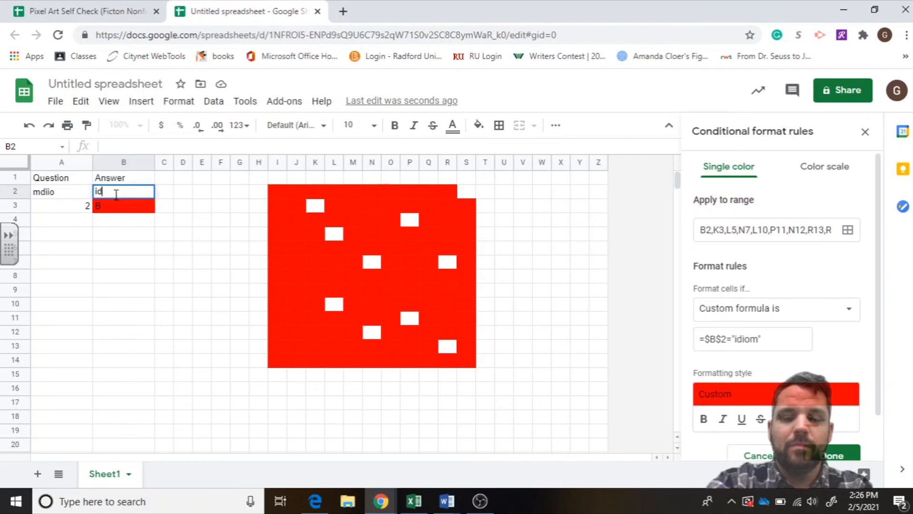
{"action": "left_click", "coordinate": [117, 200]}
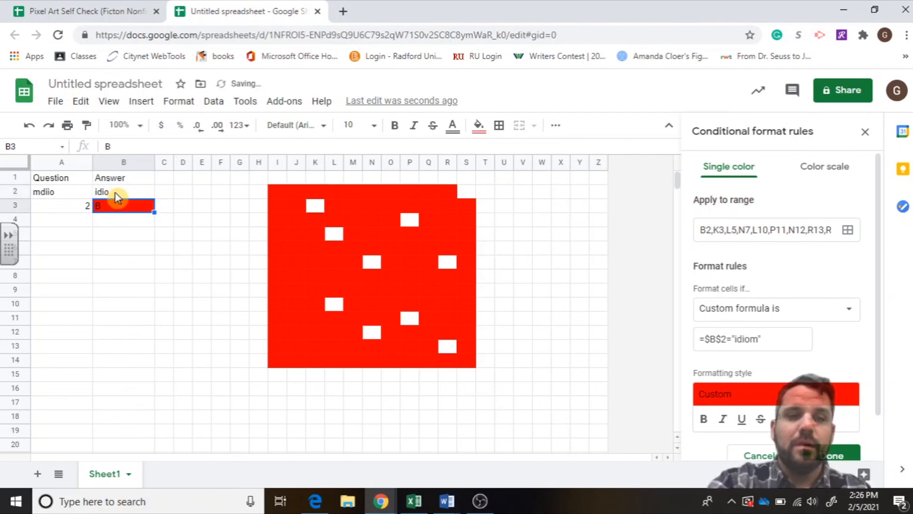
{"action": "left_click", "coordinate": [116, 195]}
{"action": "type", "text": "idiom"}
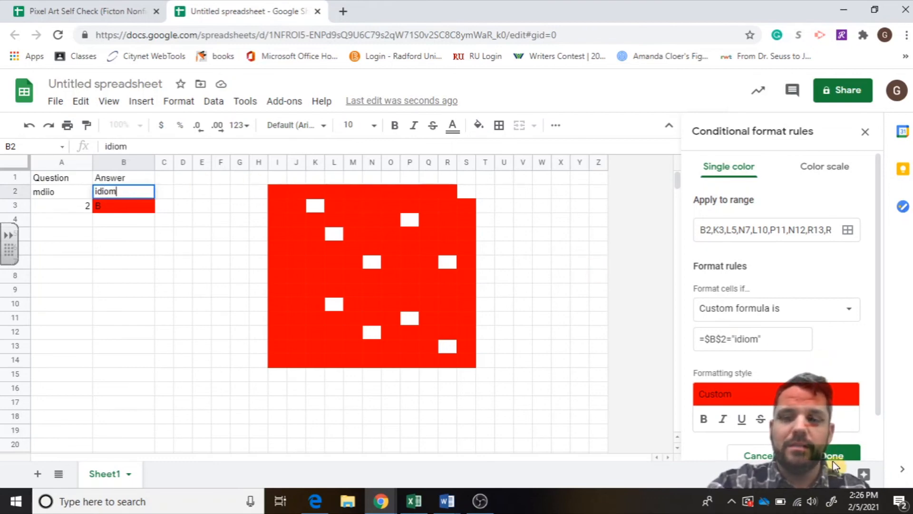
{"action": "left_click", "coordinate": [845, 455]}
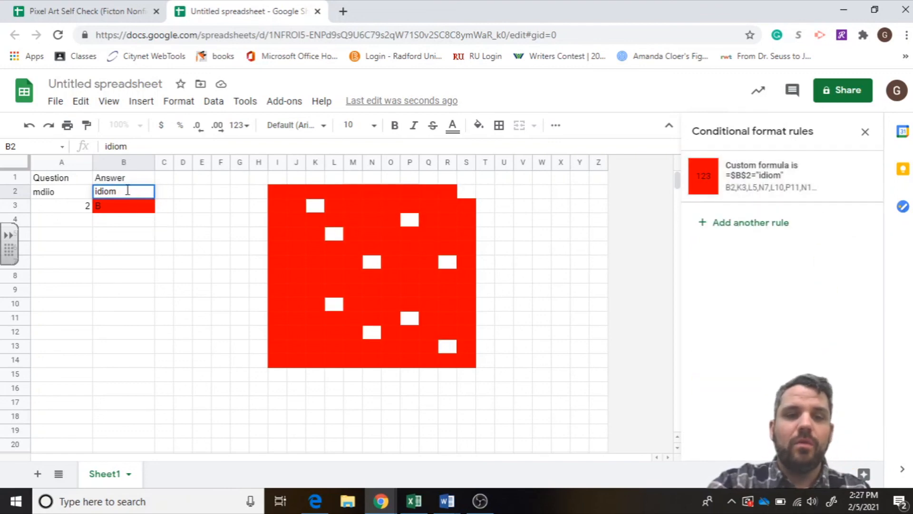
{"action": "key", "text": "Return"}
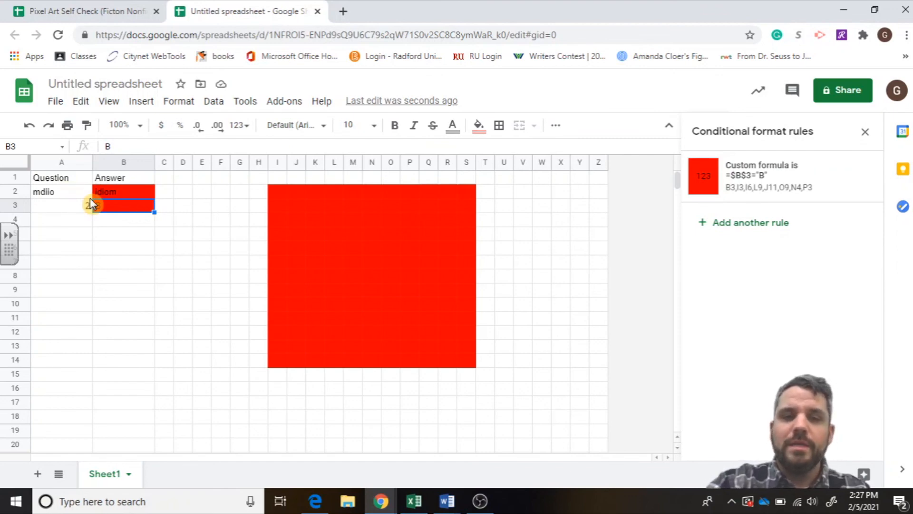
{"action": "left_click", "coordinate": [130, 192]}
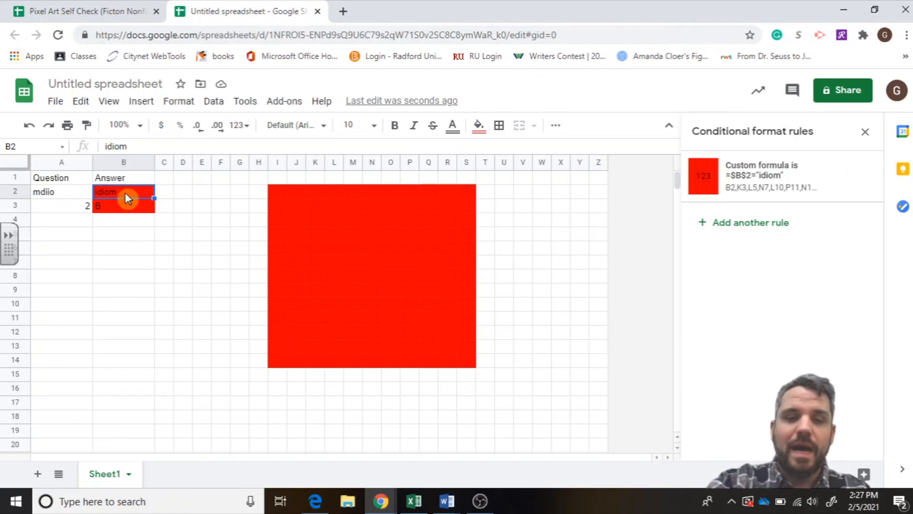
{"action": "key", "text": "Delete"}
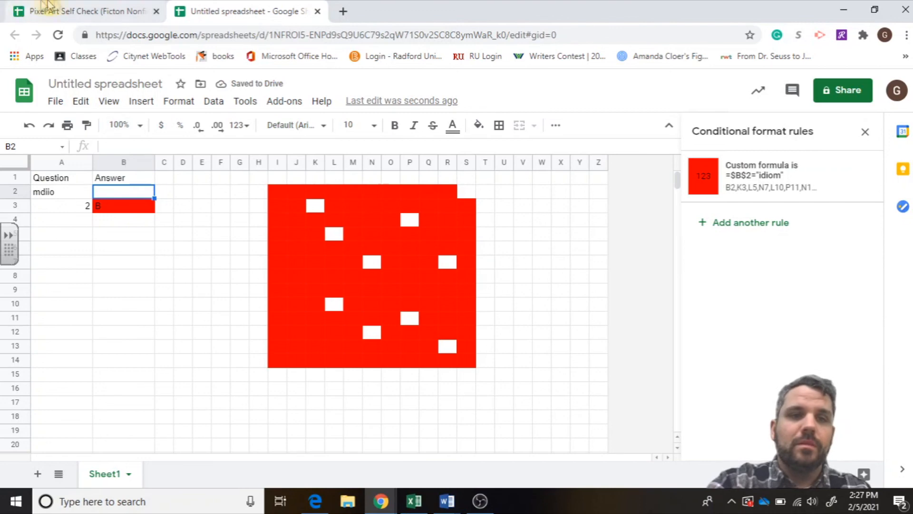
Switch to the finished Pixel Art Self Check (Ficton Nonfiction Quiz) spreadsheet and close its conditional format rules.
{"action": "left_click", "coordinate": [85, 9]}
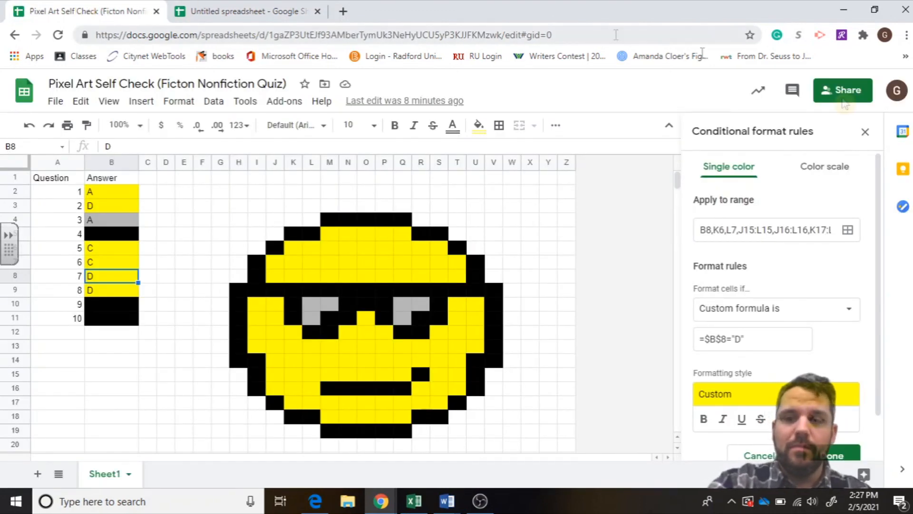
{"action": "left_click", "coordinate": [866, 133]}
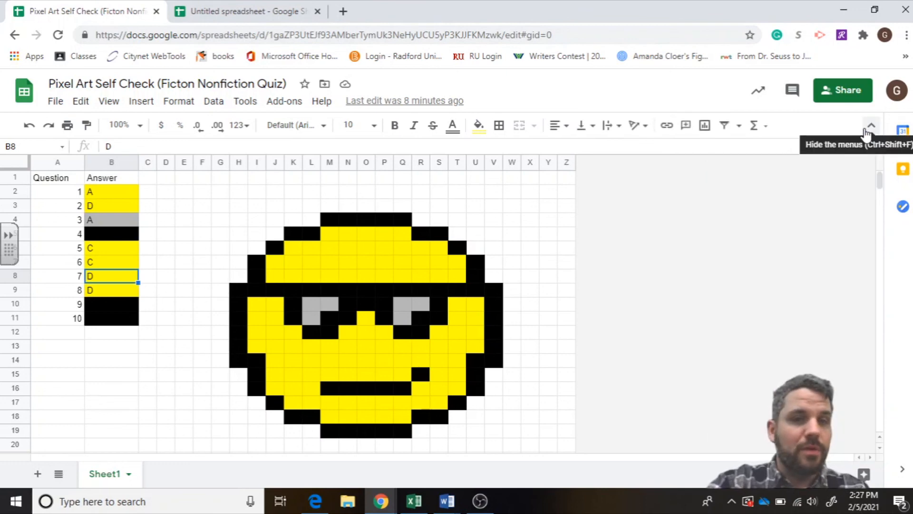